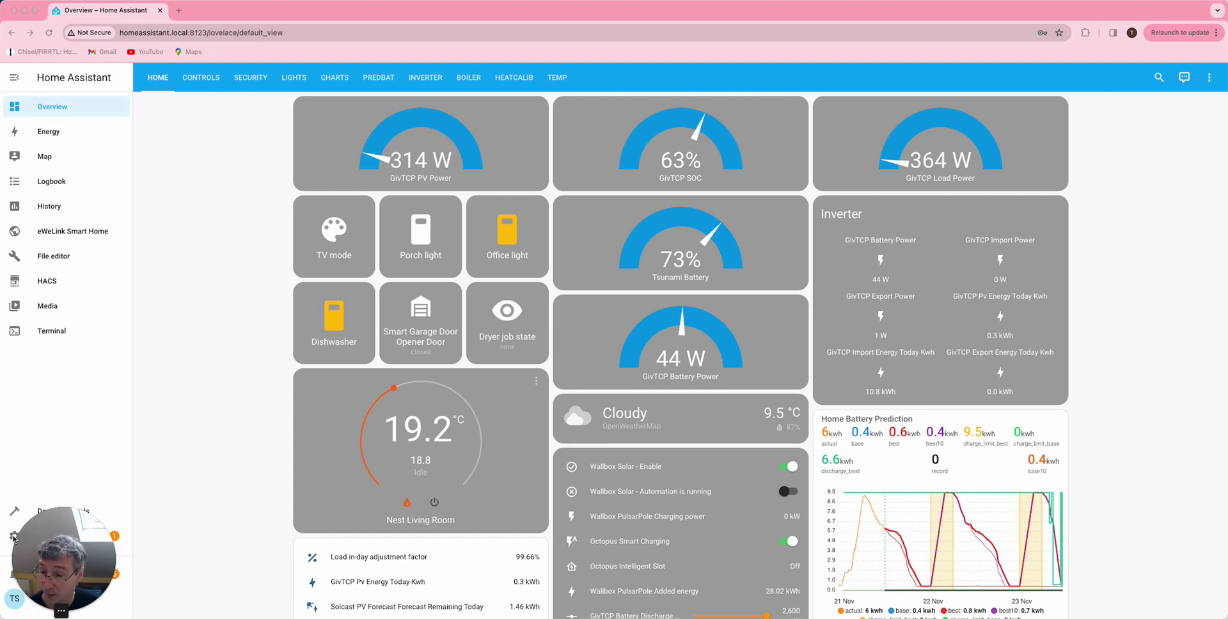
# - Review the File editor add-on's Configuration options, then switch to the File editor panel
pyautogui.moveTo(13, 537); pyautogui.dragTo(141, 532)
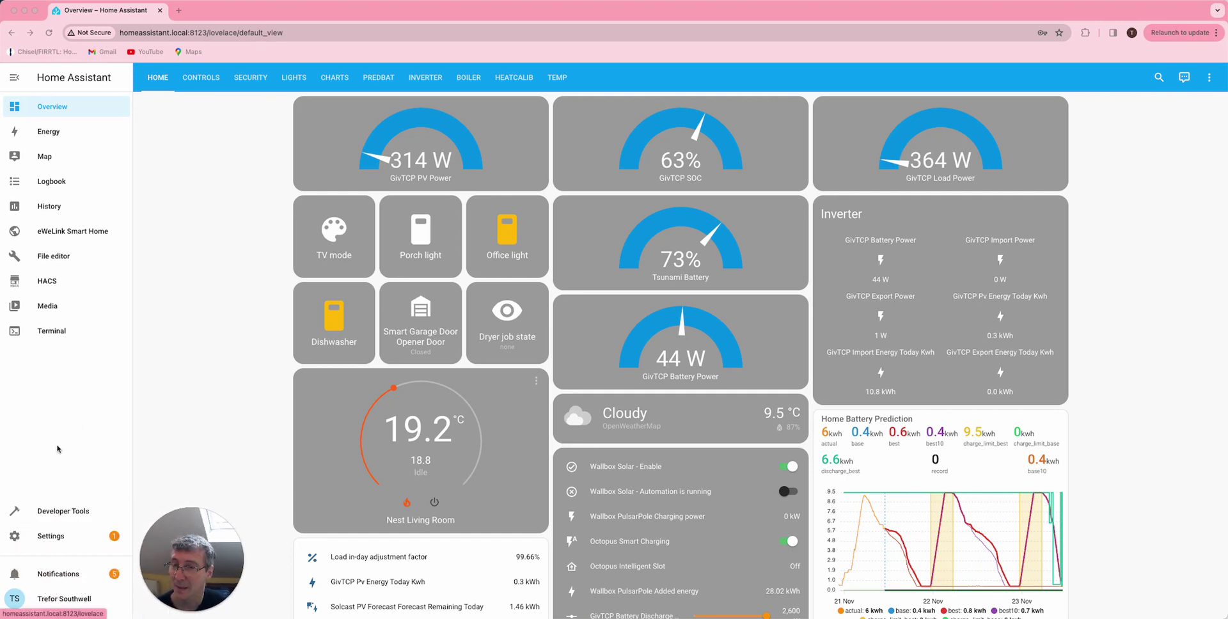
pyautogui.click(48, 537)
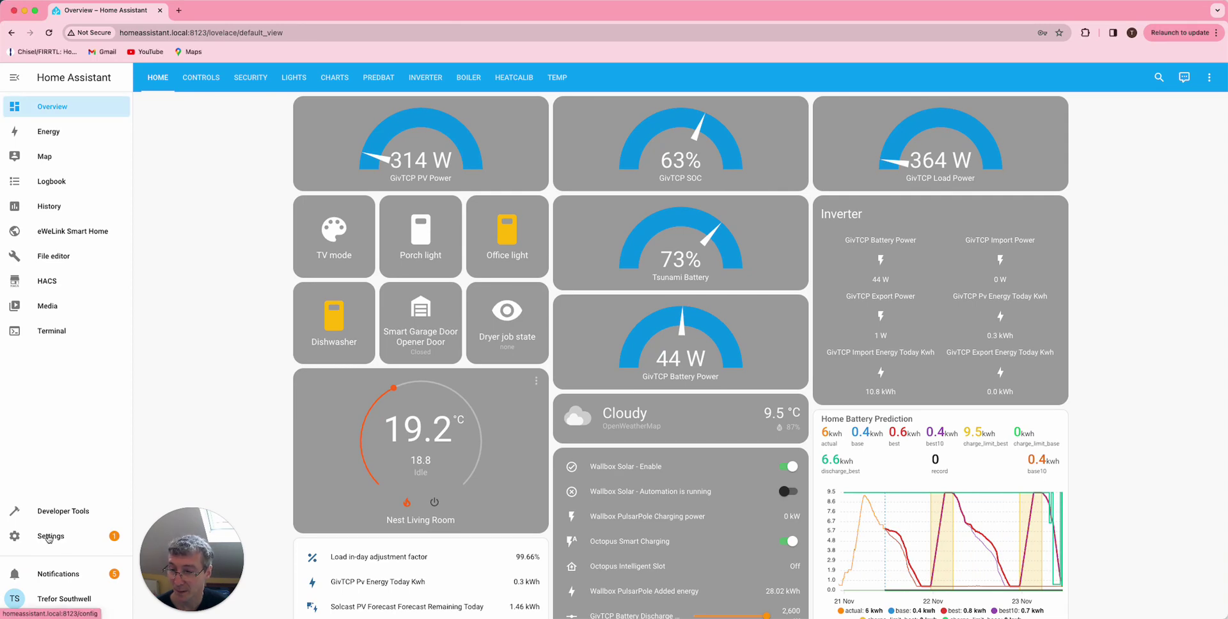
pyautogui.click(48, 537)
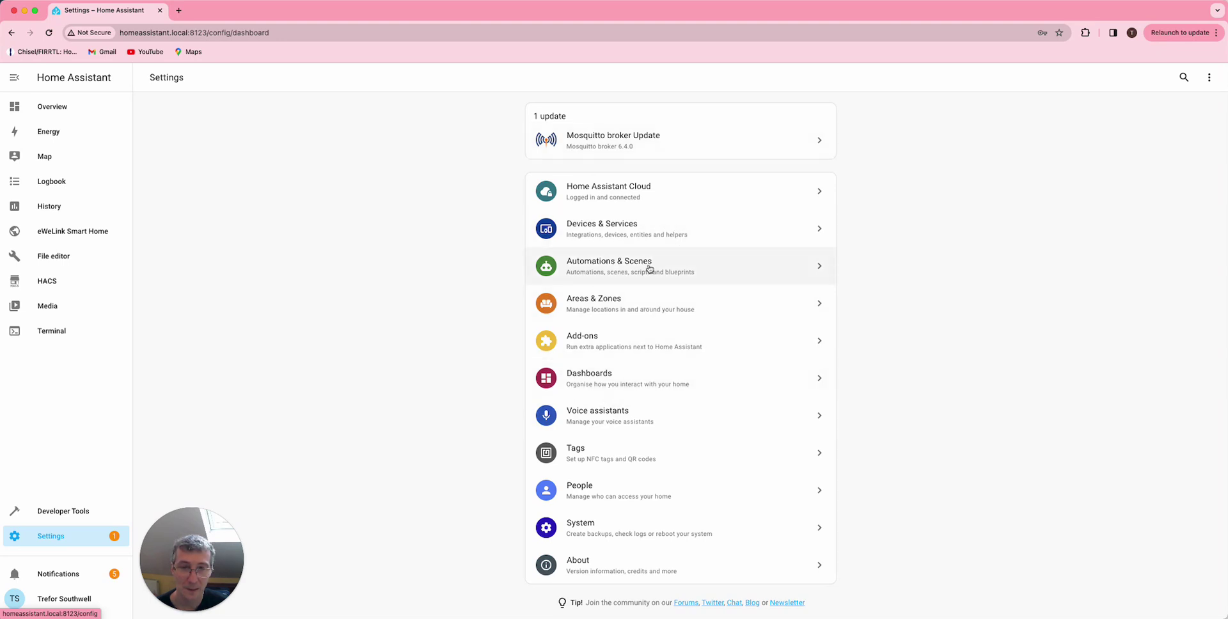
pyautogui.click(599, 339)
pyautogui.click(588, 144)
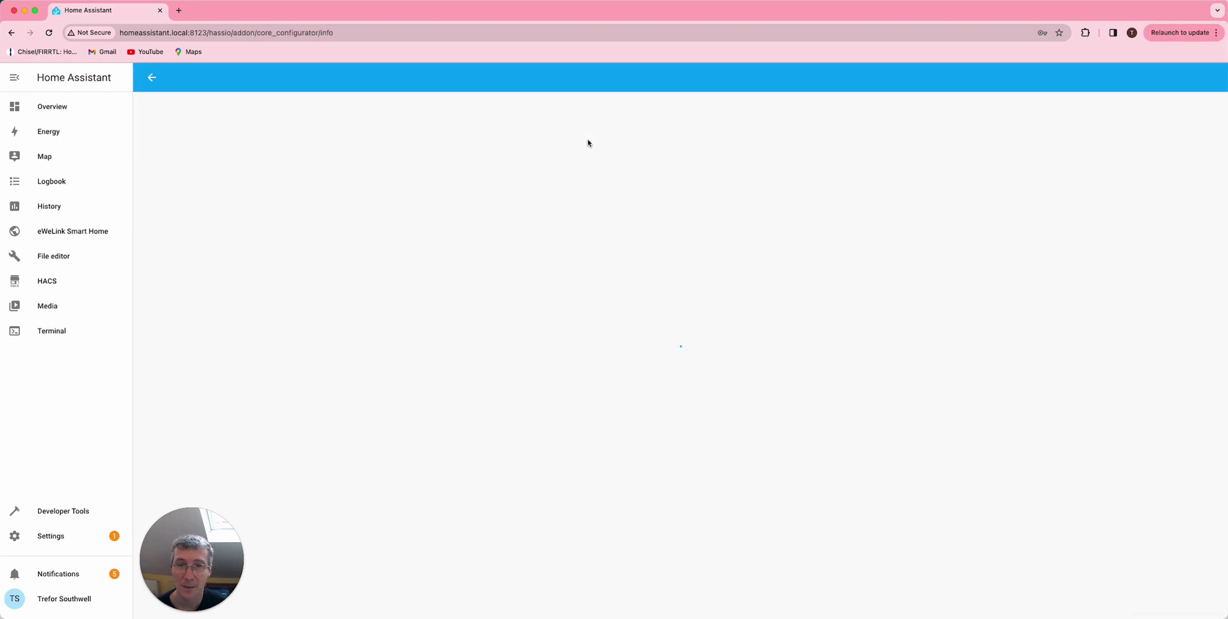
pyautogui.click(723, 77)
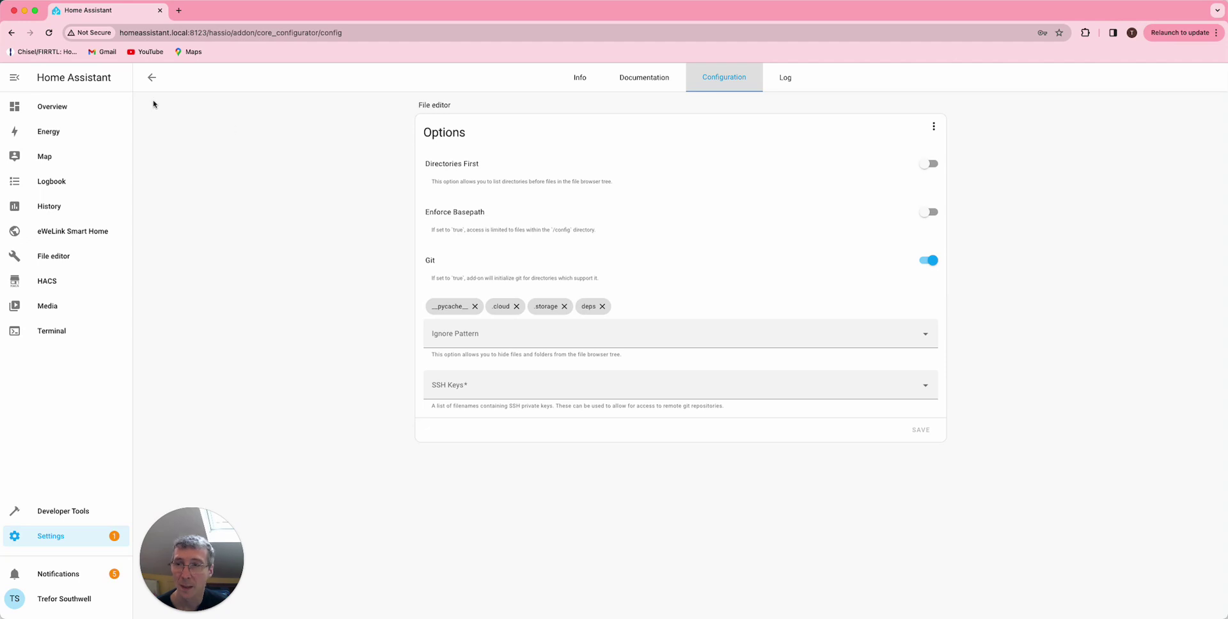
pyautogui.click(56, 259)
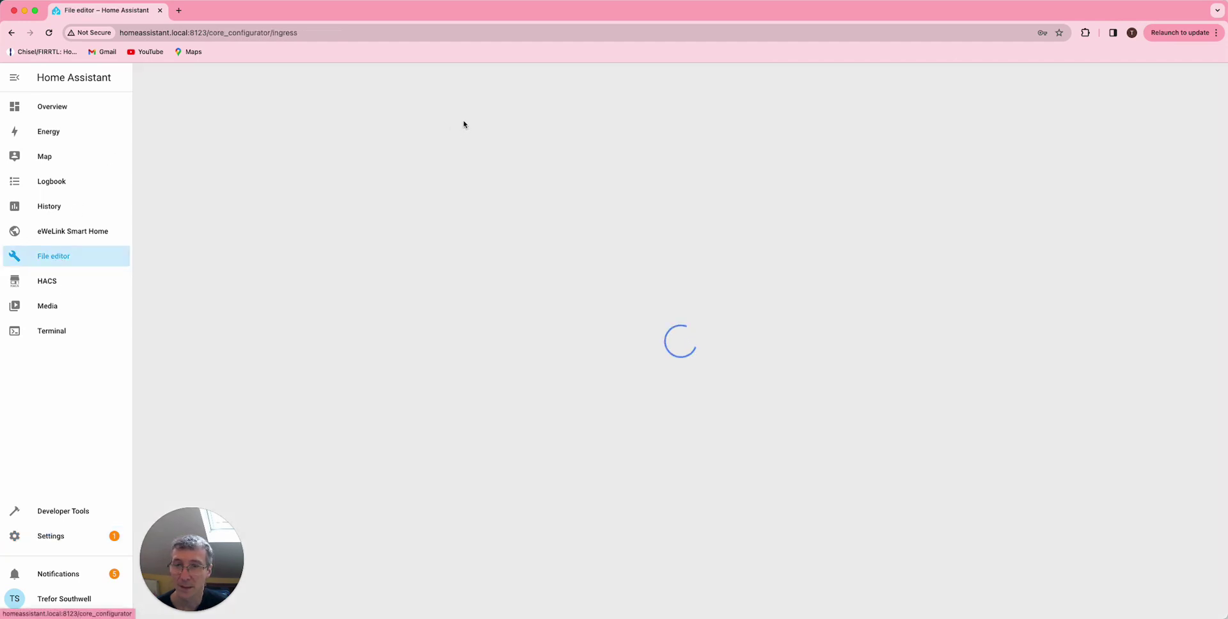
# - Open appdaemon.yaml from /addon_configs/a0d7b954_appdaemon in the File editor
pyautogui.click(152, 80)
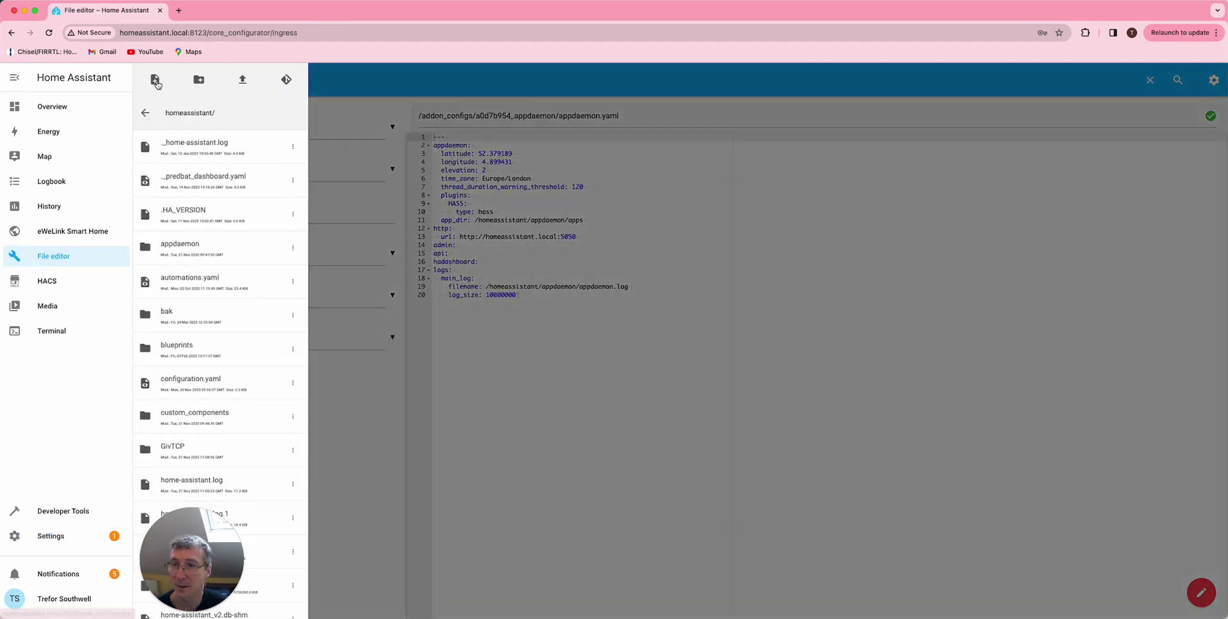
pyautogui.click(147, 112)
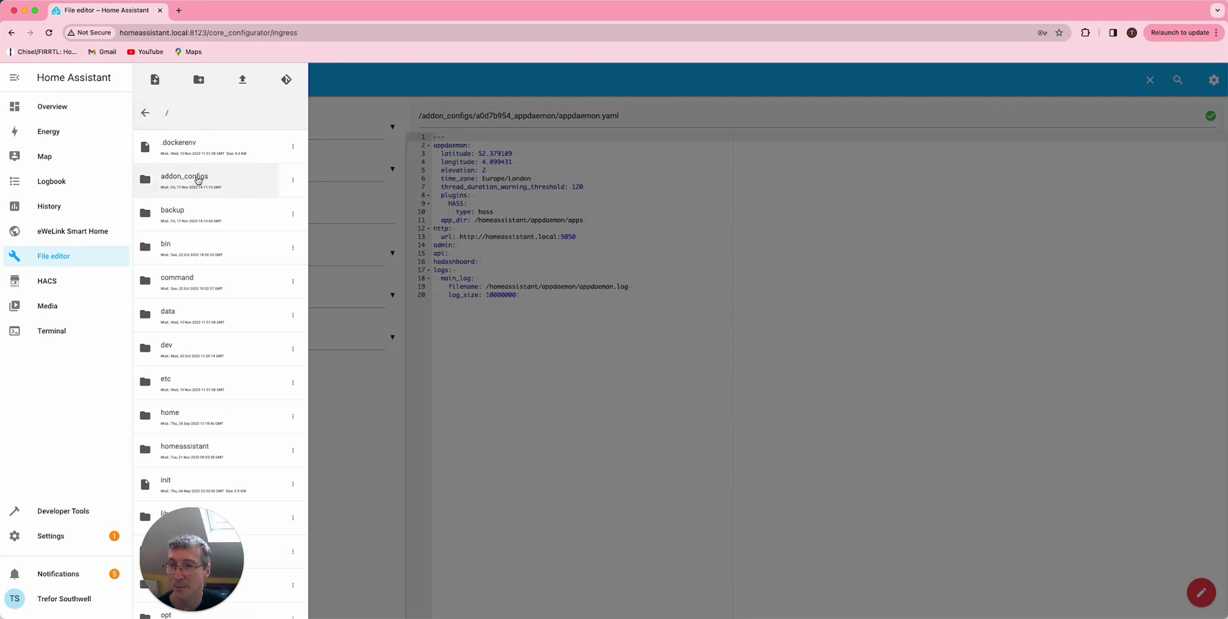
pyautogui.click(197, 181)
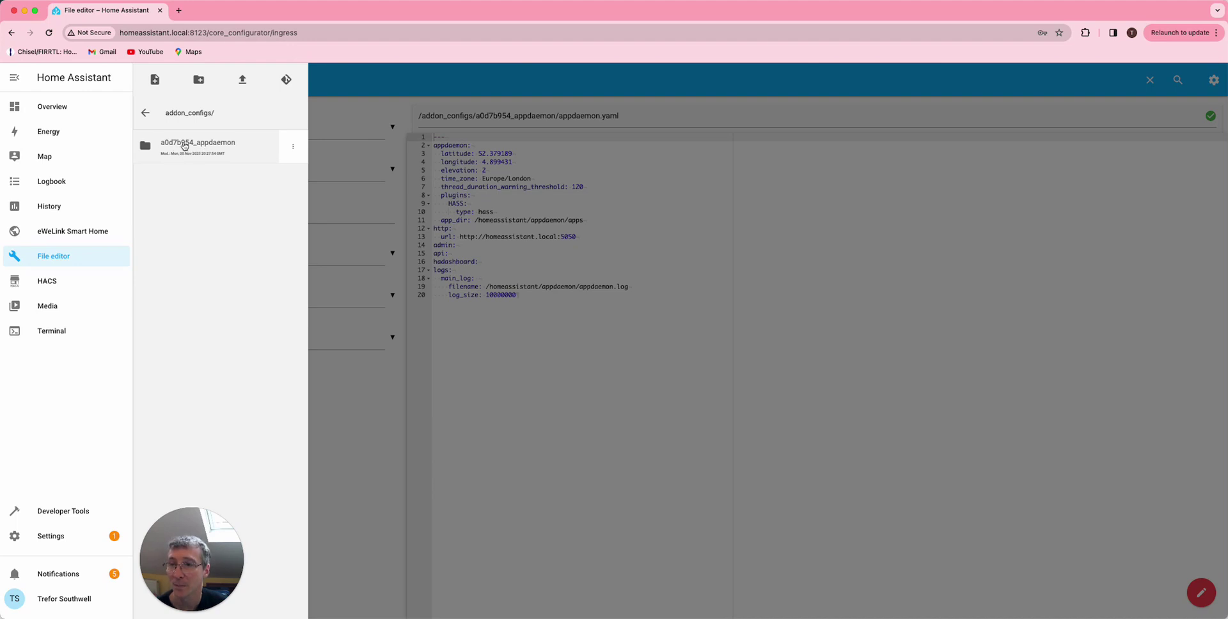
pyautogui.click(213, 147)
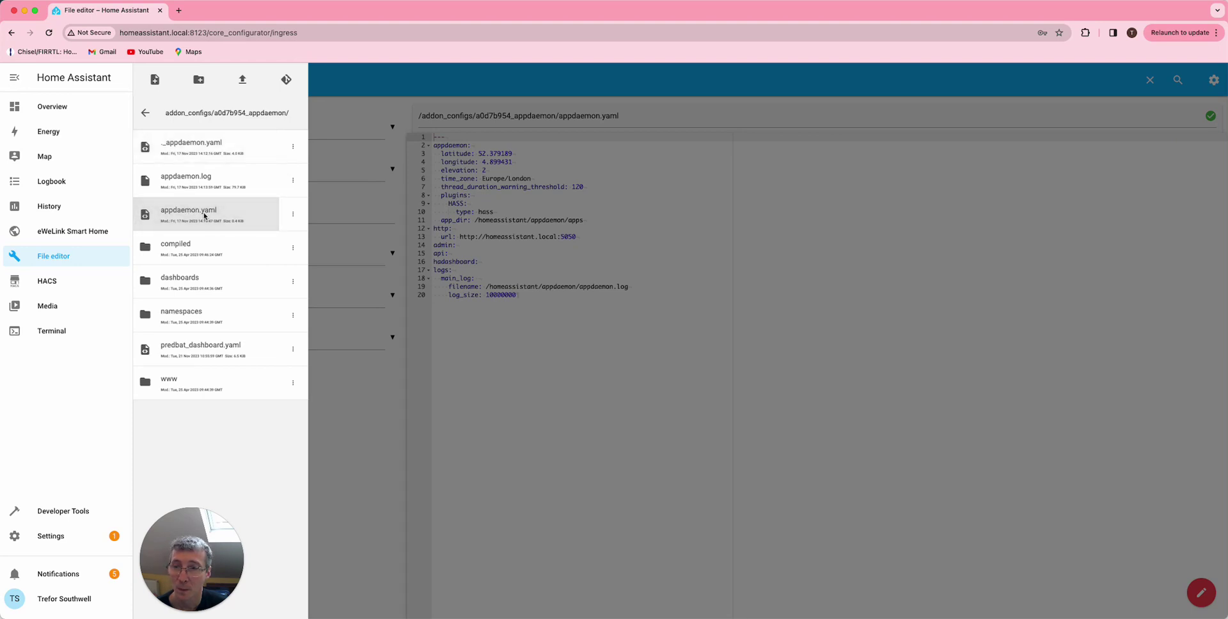
pyautogui.click(624, 323)
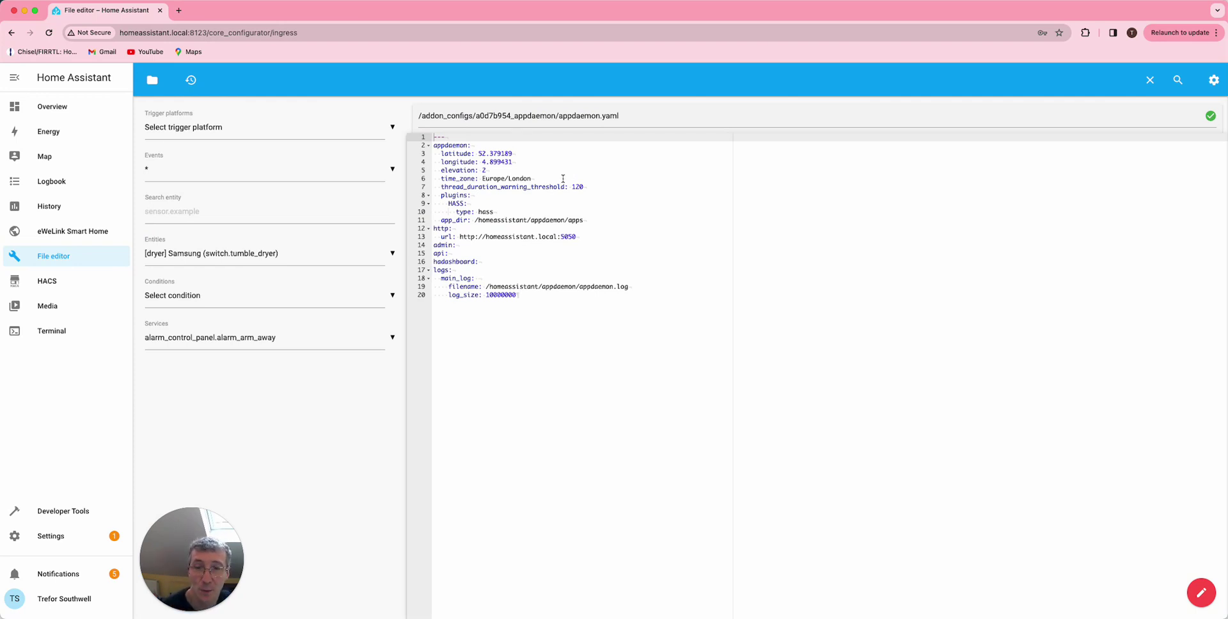
# - Highlight the app_dir path, log file path and log_size 10000000 in appdaemon.yaml, then browse its folder
pyautogui.moveTo(586, 224); pyautogui.dragTo(431, 224)
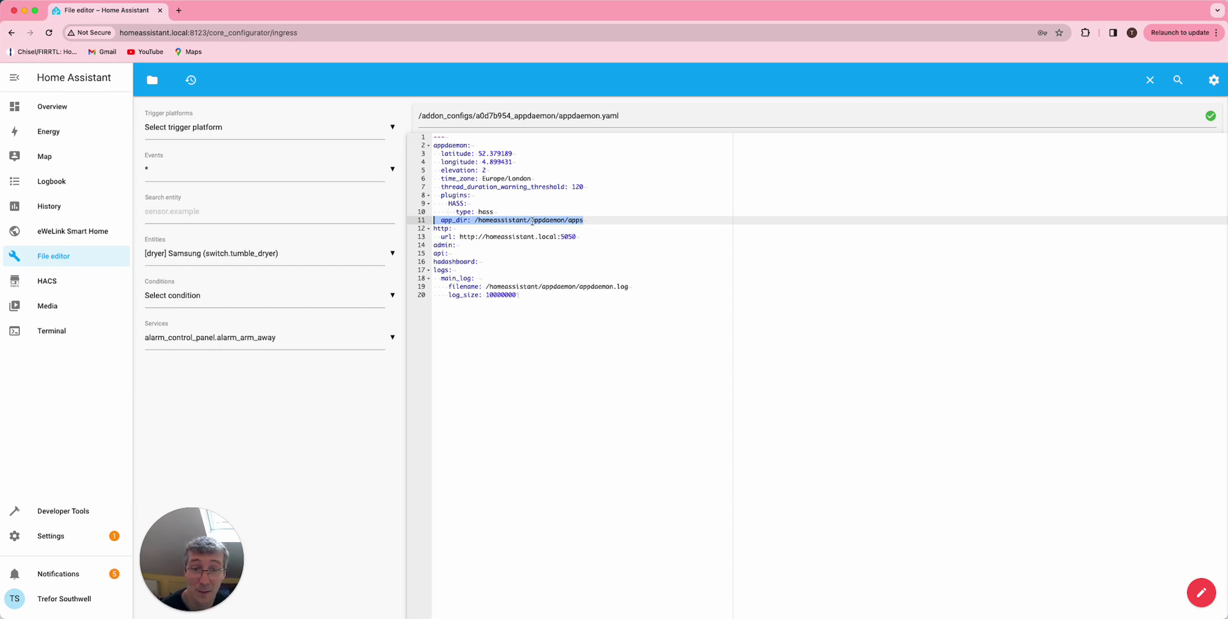
pyautogui.doubleClick(514, 221)
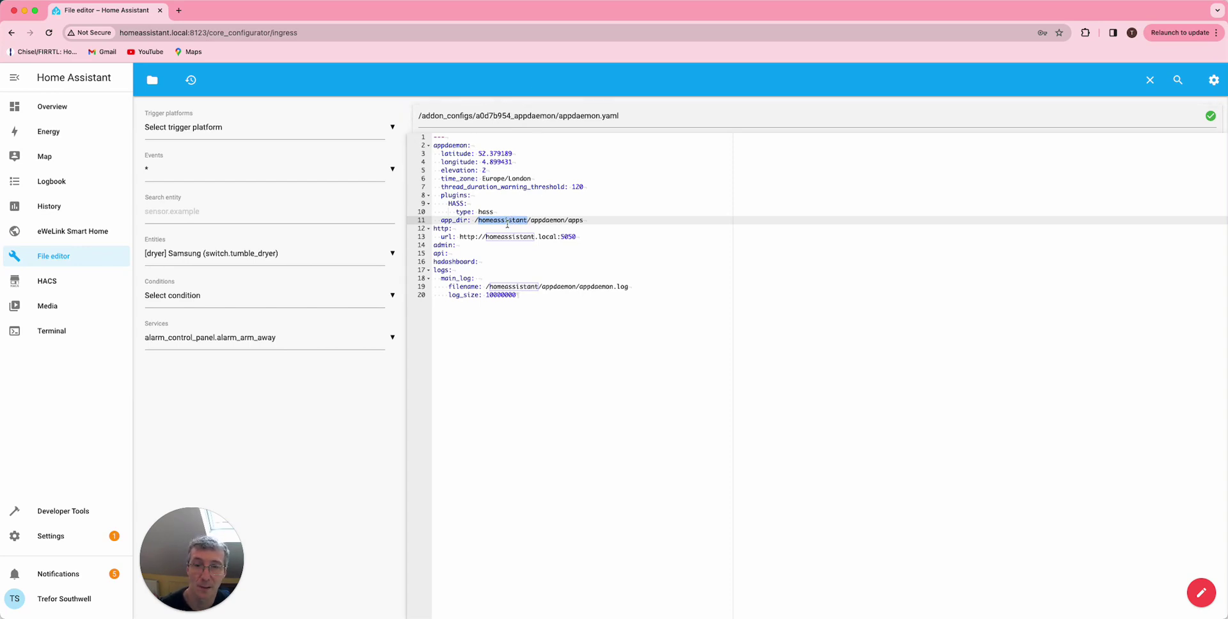
pyautogui.click(546, 220)
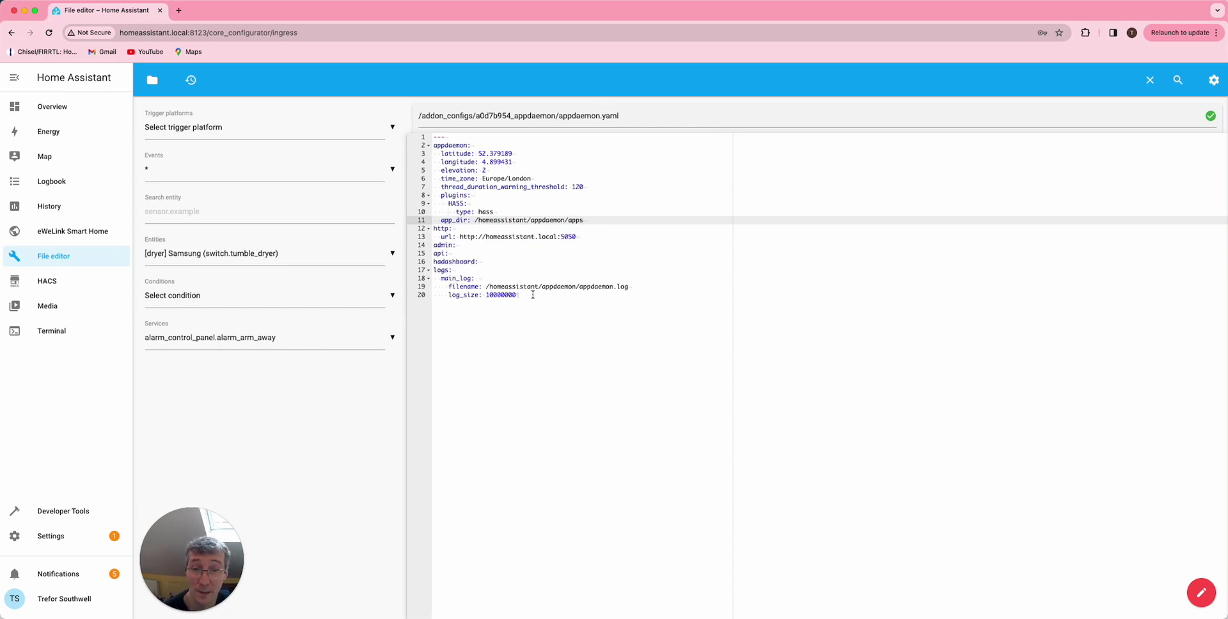
pyautogui.moveTo(637, 286); pyautogui.dragTo(486, 287)
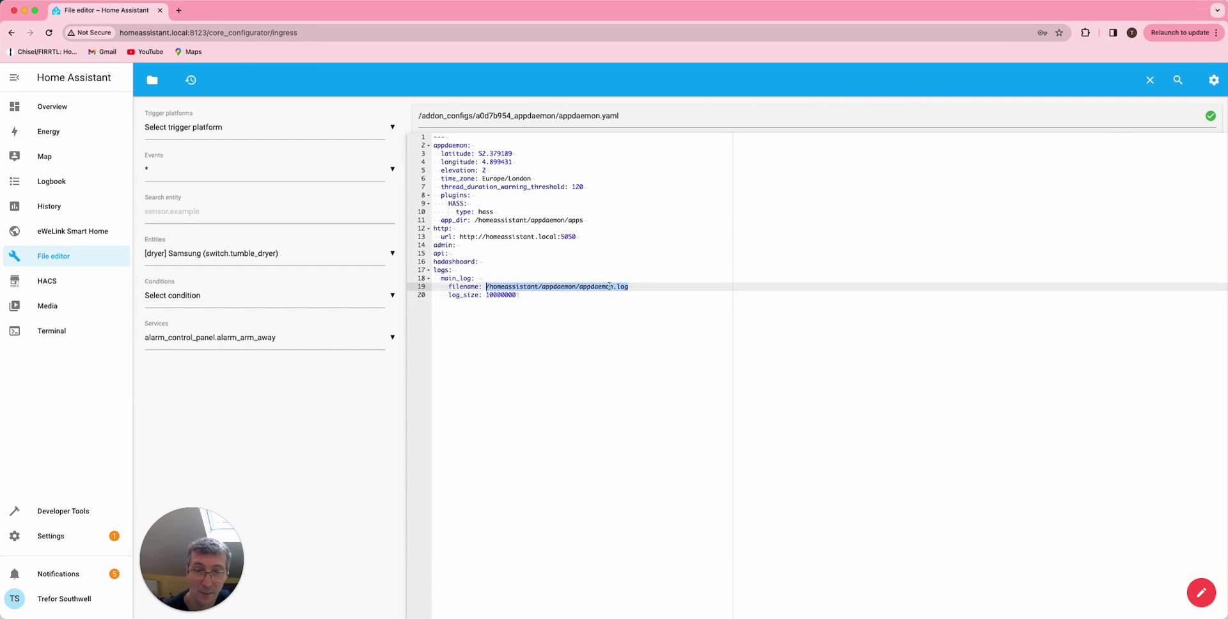
pyautogui.doubleClick(499, 295)
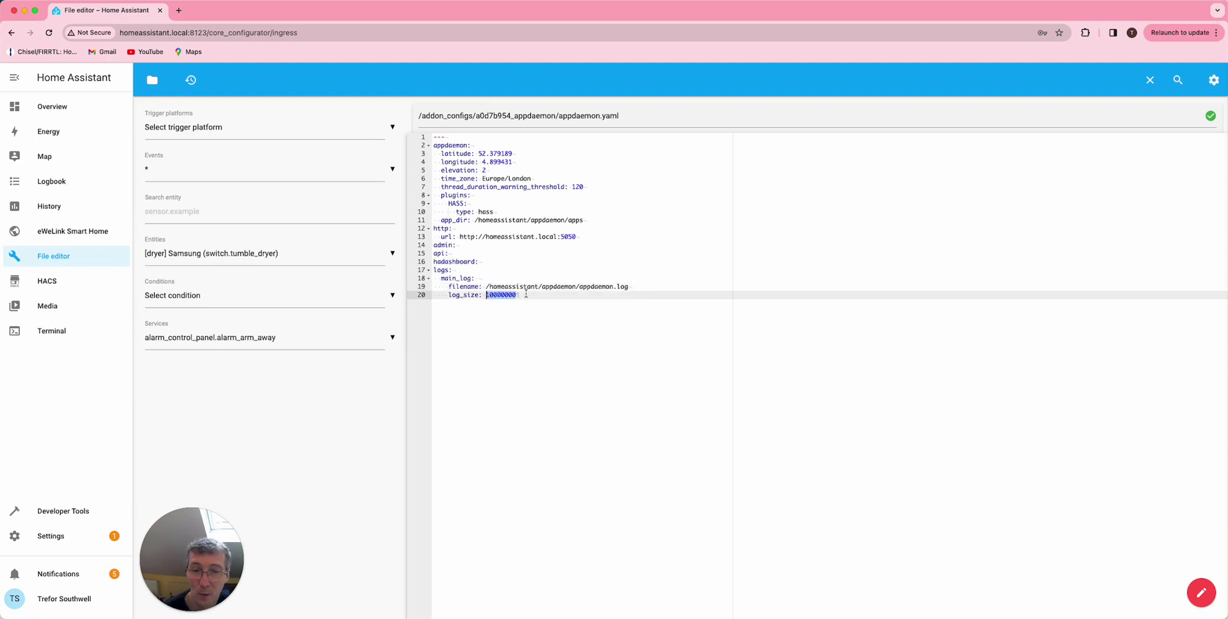
pyautogui.click(525, 294)
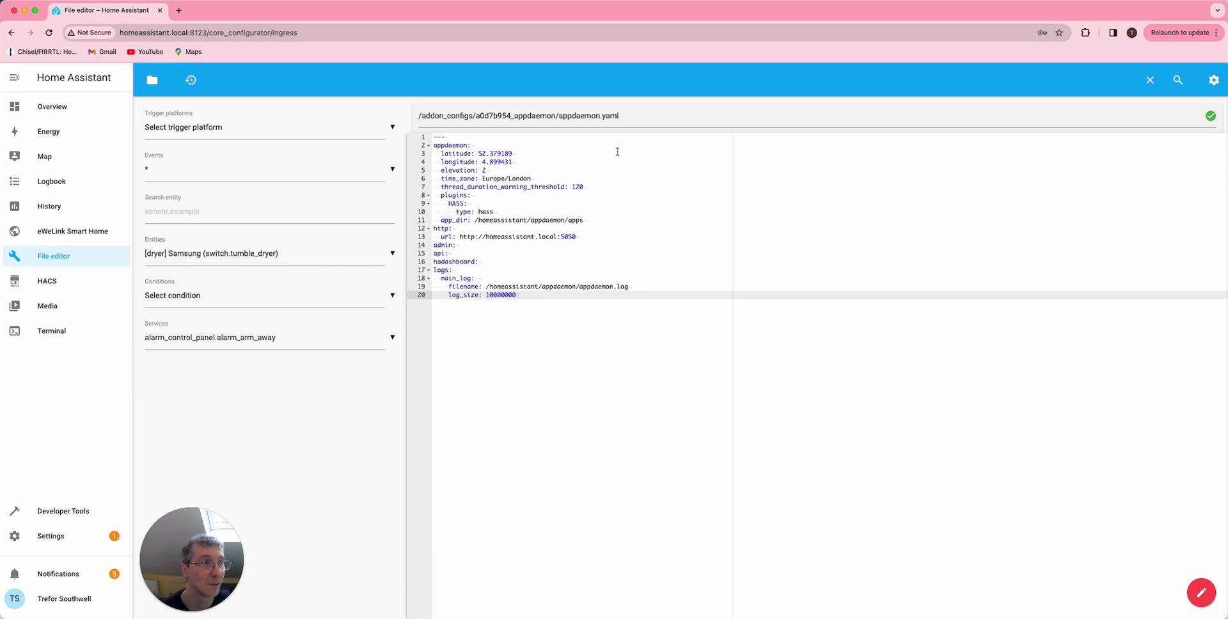
pyautogui.doubleClick(510, 220)
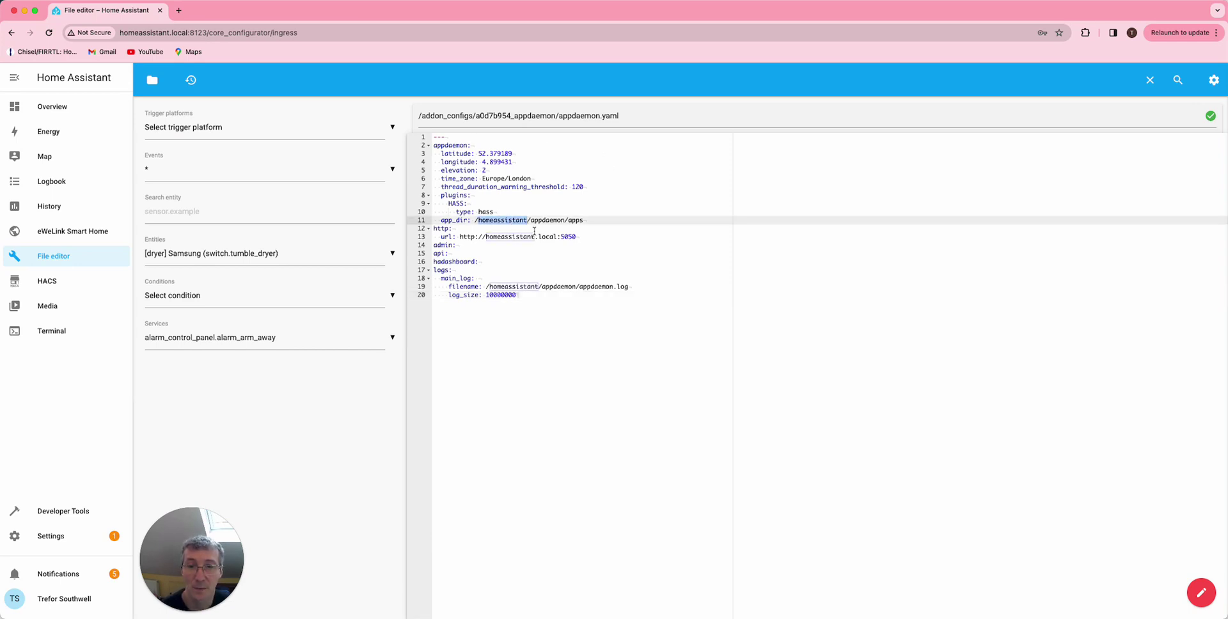
pyautogui.click(528, 253)
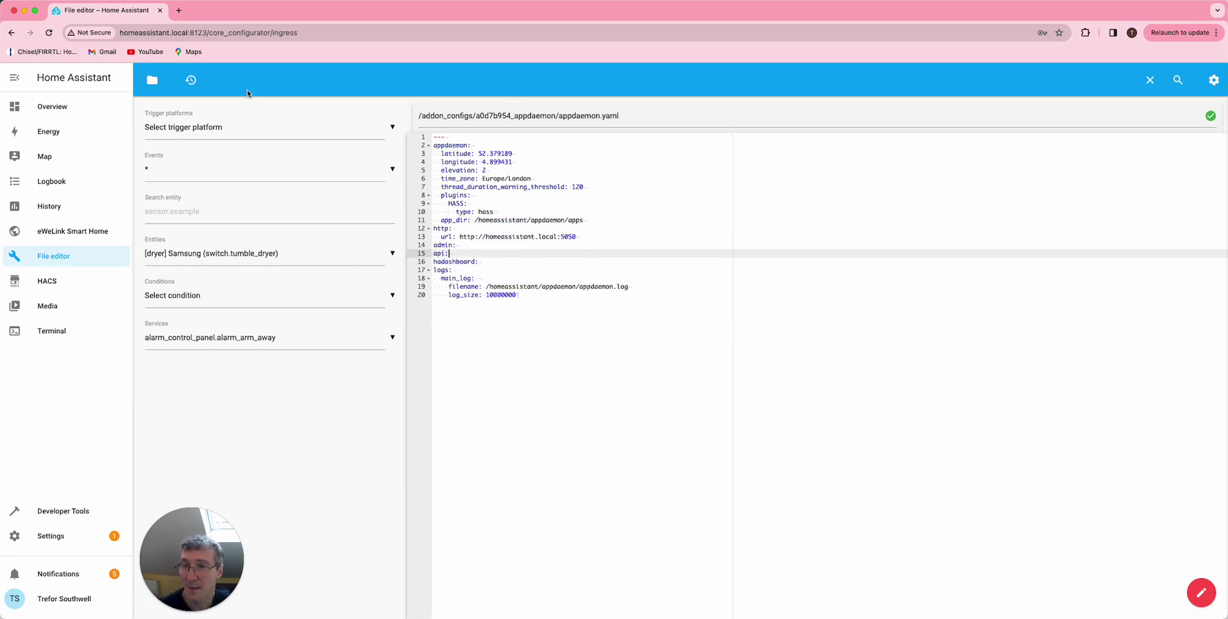
pyautogui.click(152, 79)
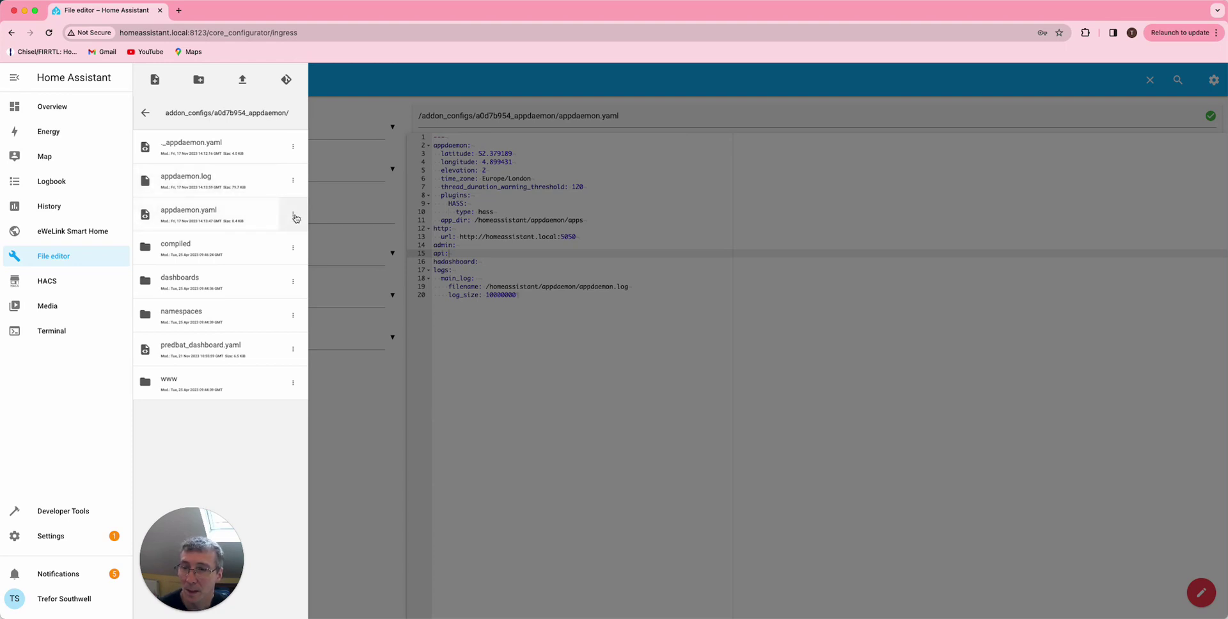
# - Browse homeassistant/appdaemon/apps/batpred/config, then return up to homeassistant/appdaemon with its logs
pyautogui.click(146, 113)
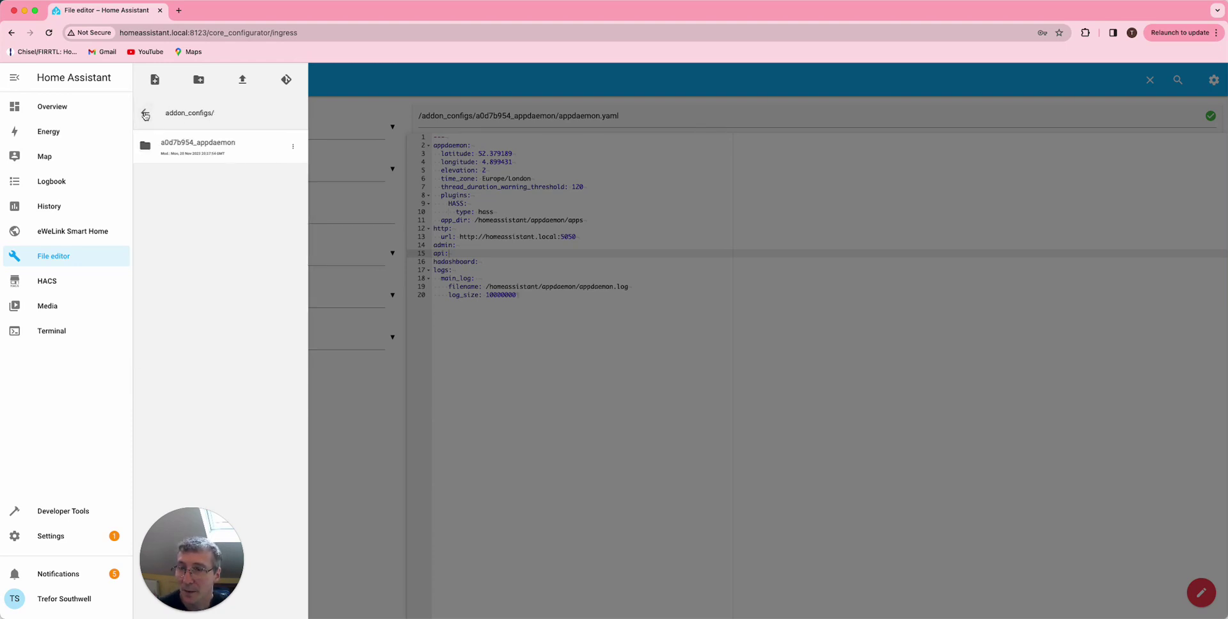
pyautogui.click(145, 113)
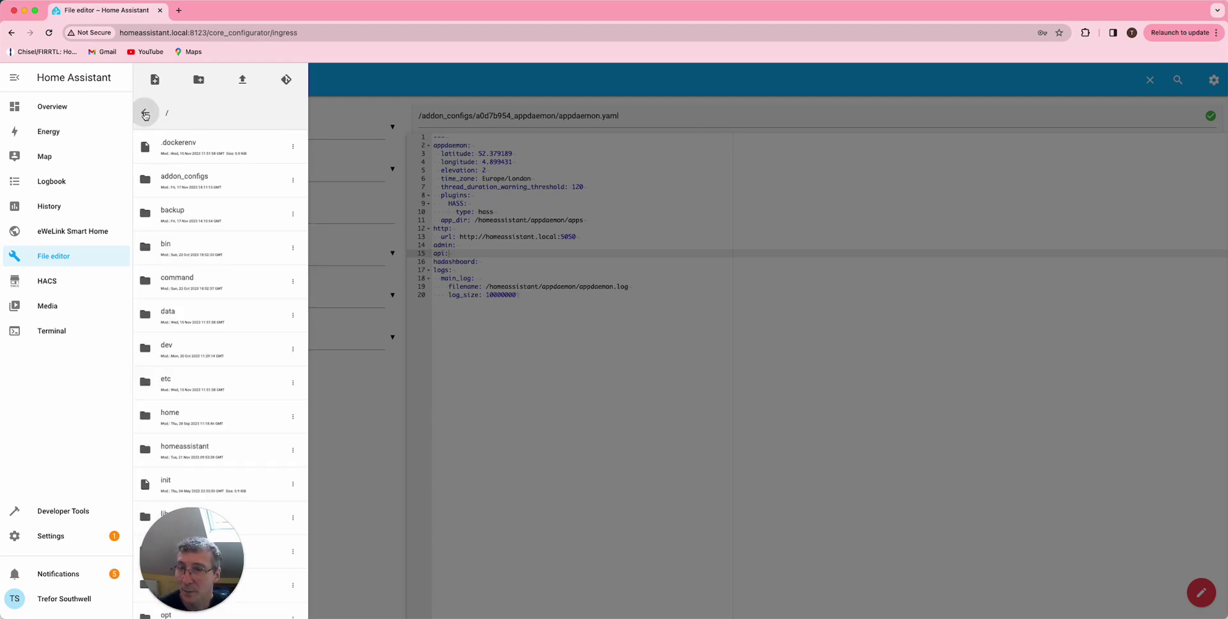
pyautogui.click(199, 449)
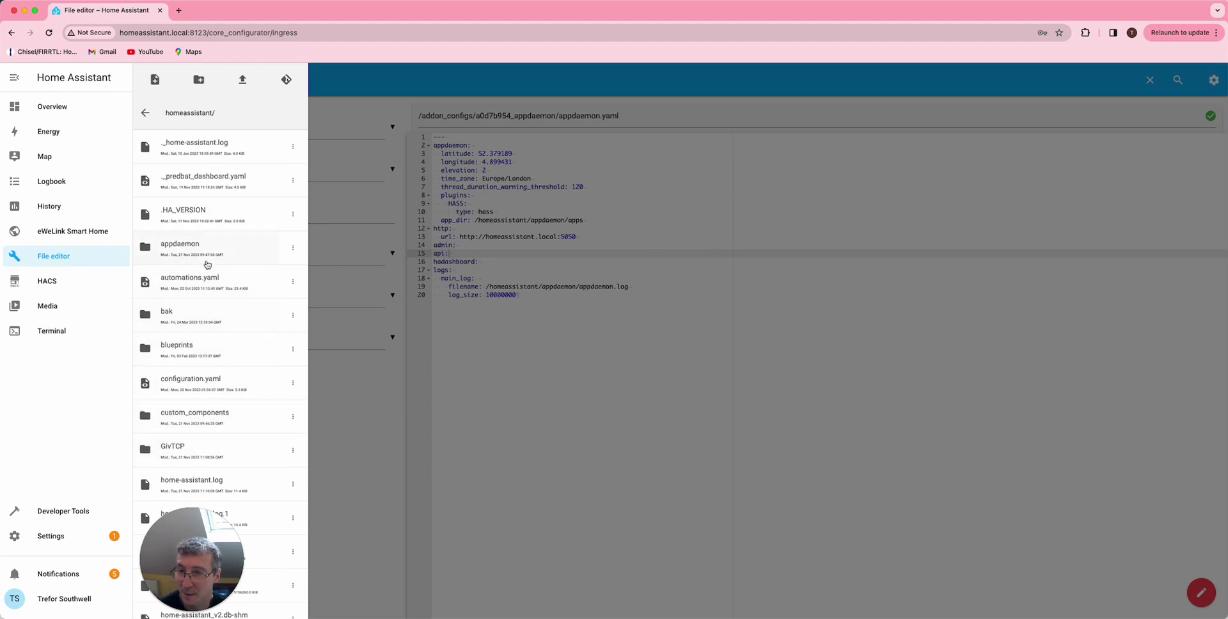
pyautogui.click(204, 250)
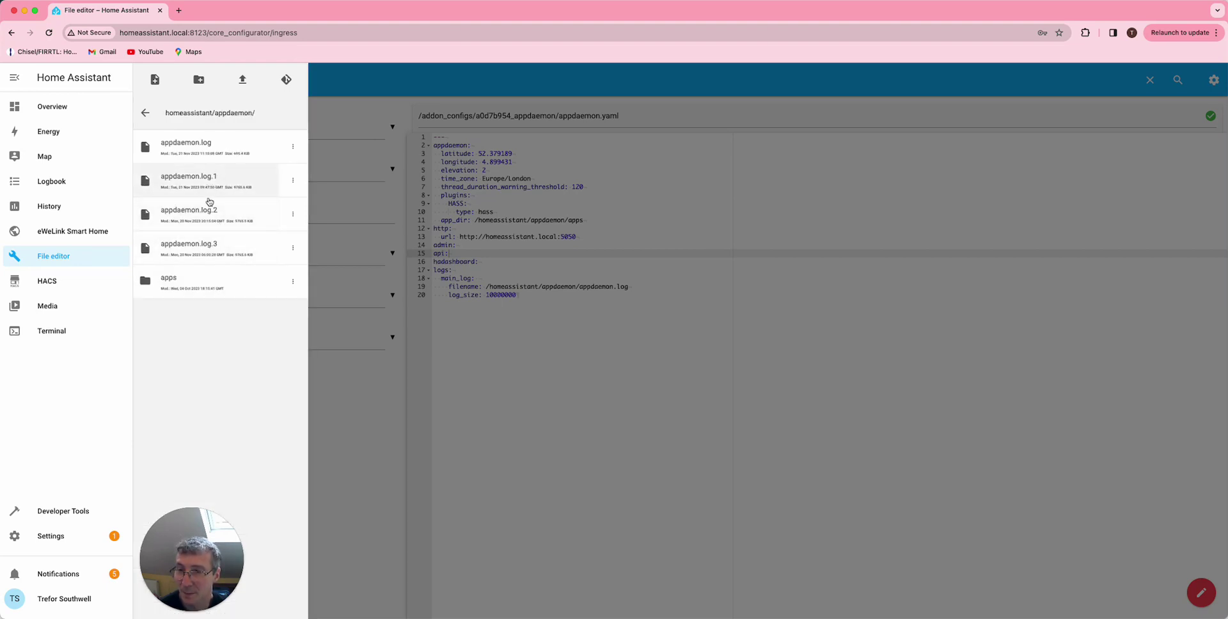
pyautogui.click(200, 284)
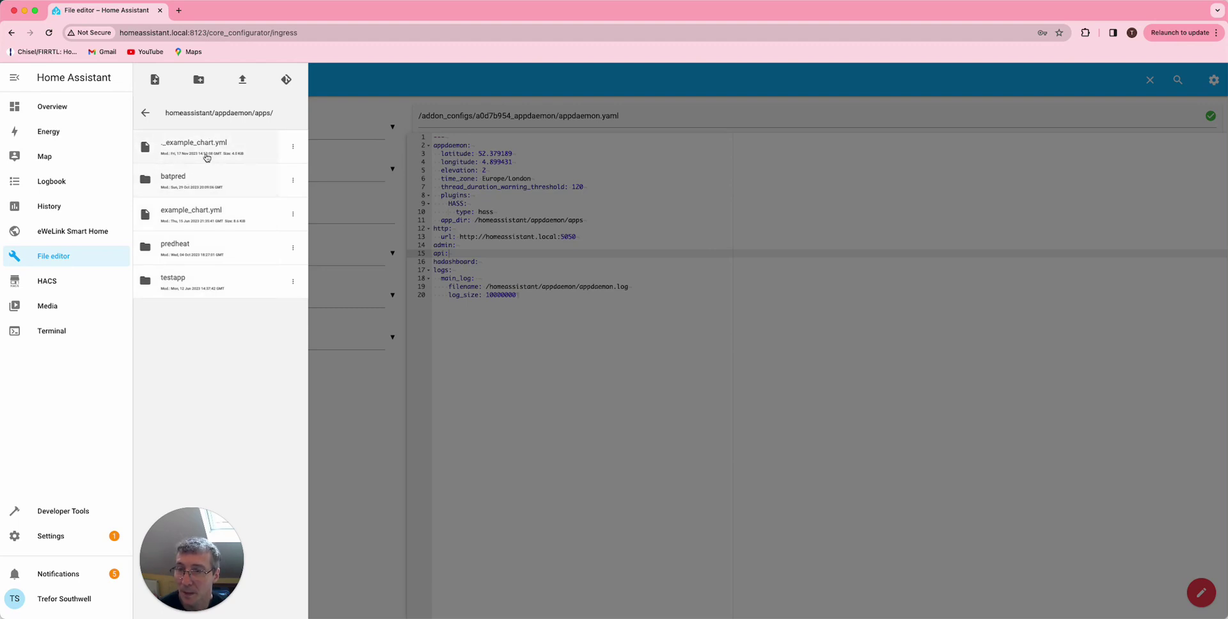
pyautogui.click(192, 187)
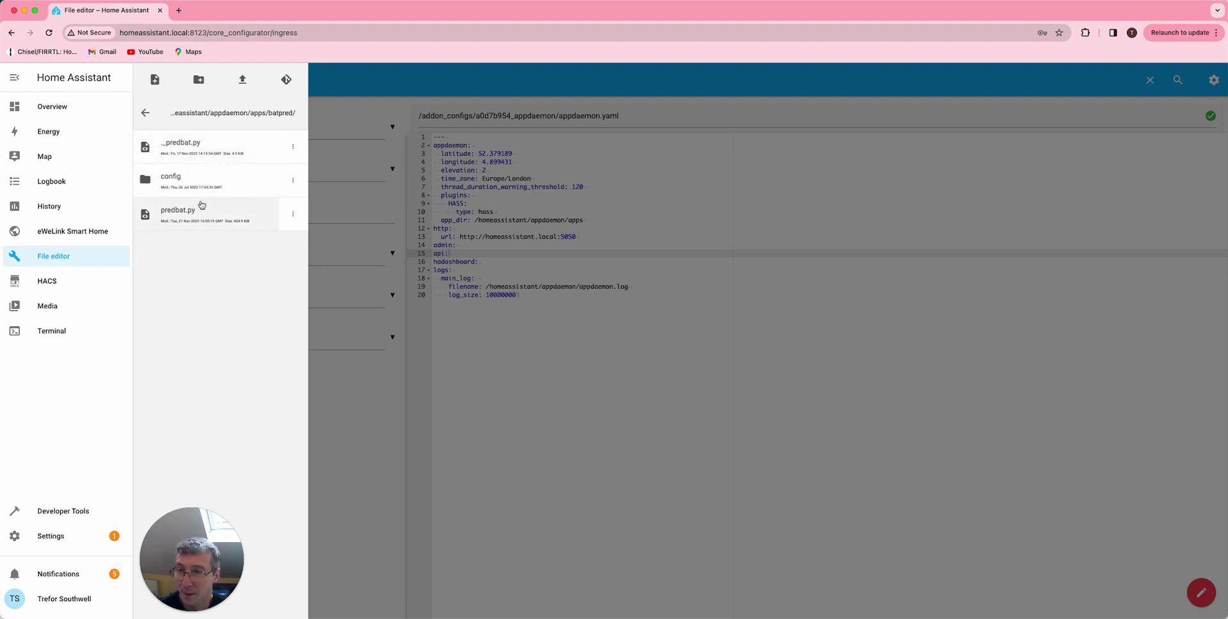
pyautogui.click(183, 183)
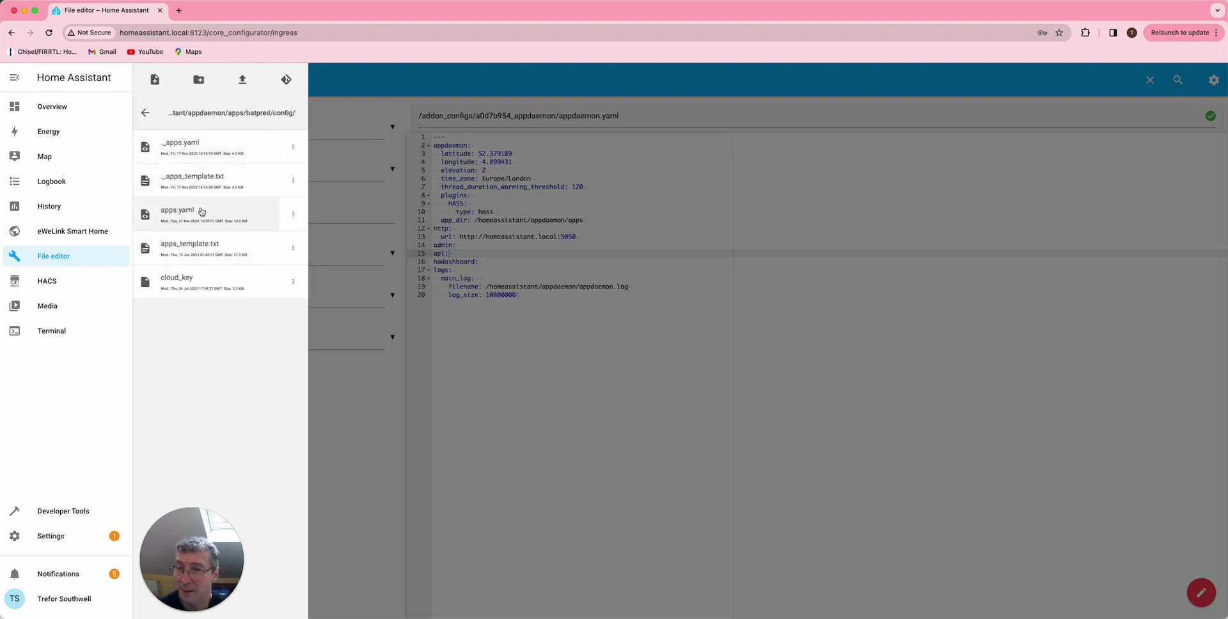
pyautogui.click(146, 113)
pyautogui.click(146, 113)
pyautogui.click(146, 113)
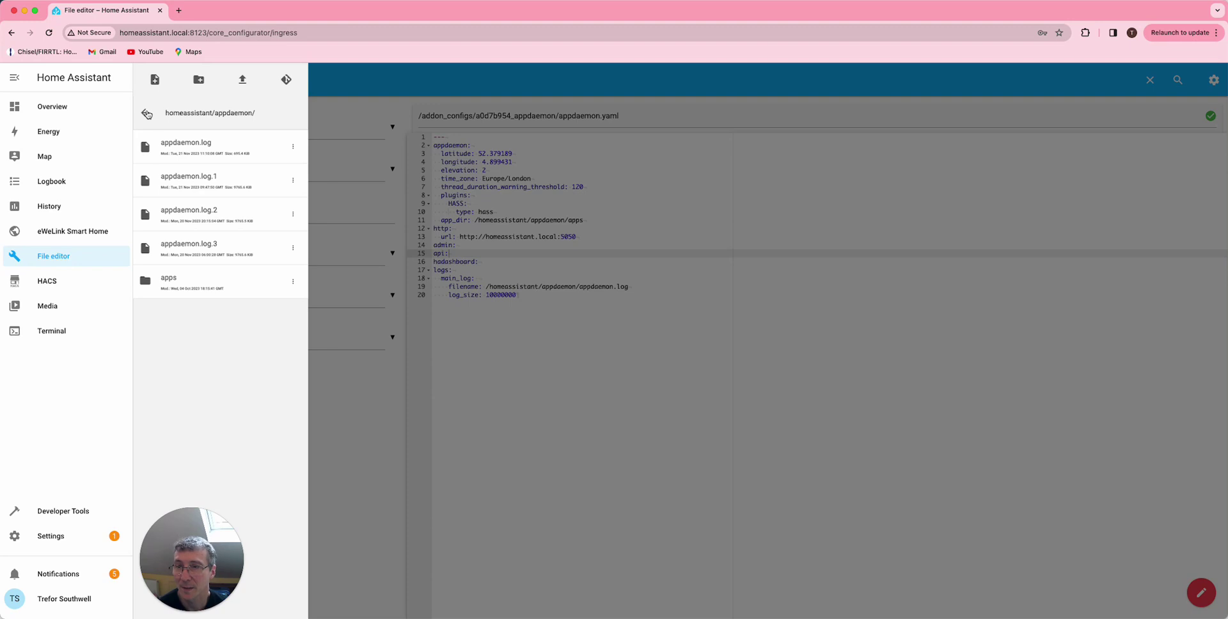
# - View the Samba share add-on's options: WORKGROUP workgroup, veto files and allowed hosts
pyautogui.click(57, 538)
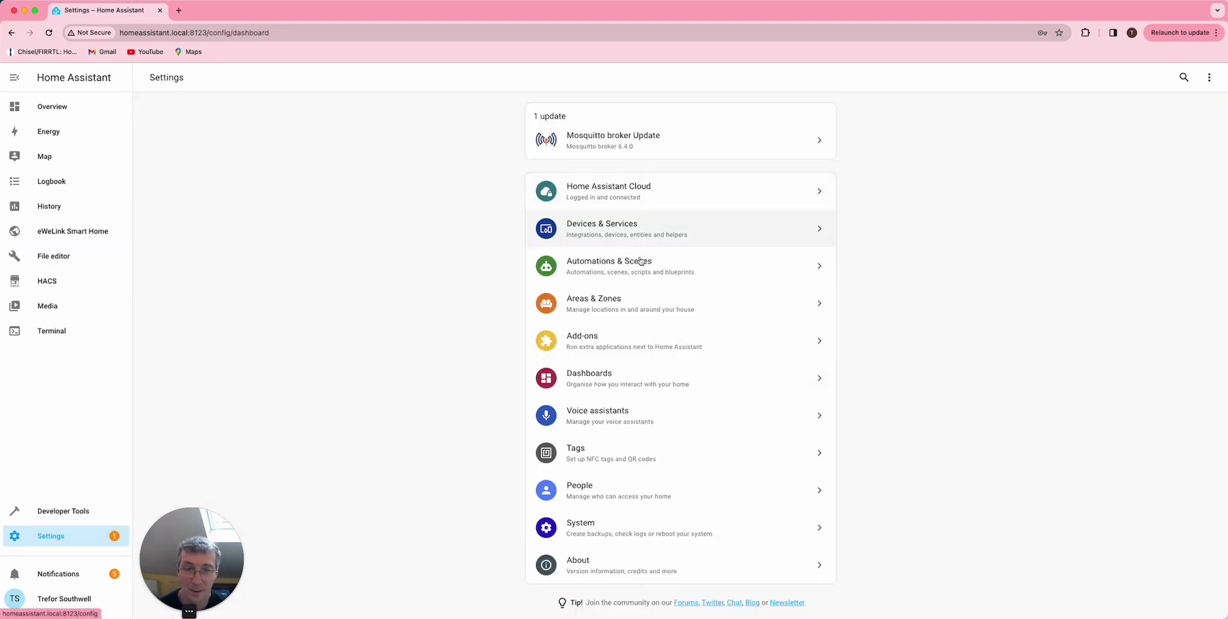
pyautogui.click(624, 339)
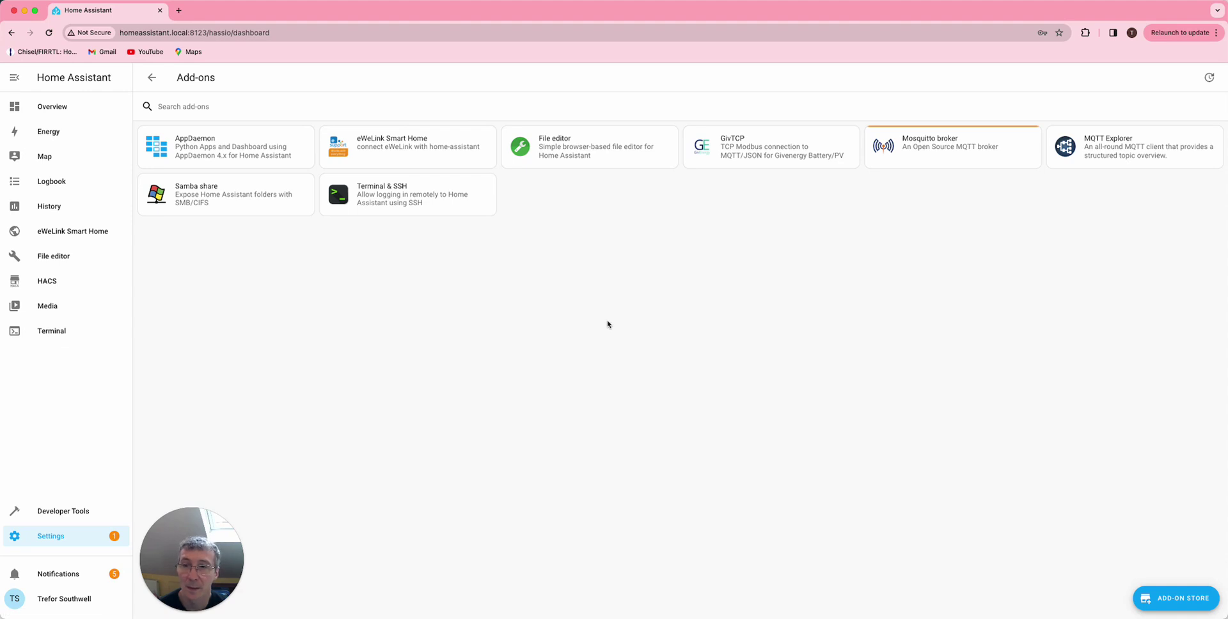
pyautogui.click(234, 201)
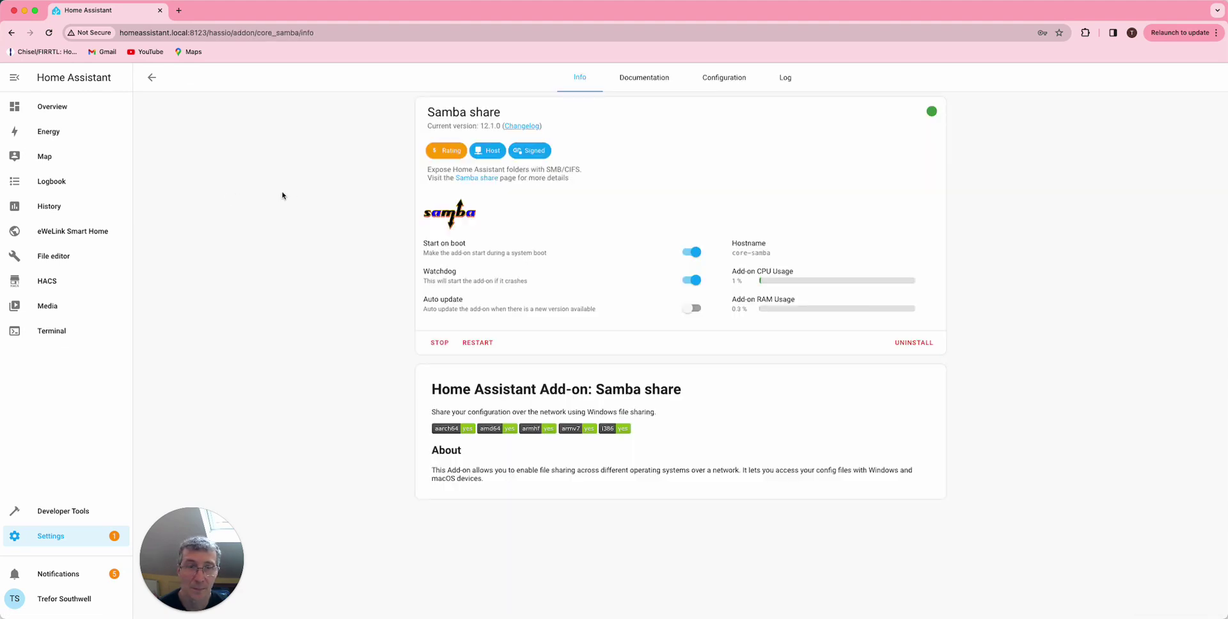
pyautogui.click(719, 82)
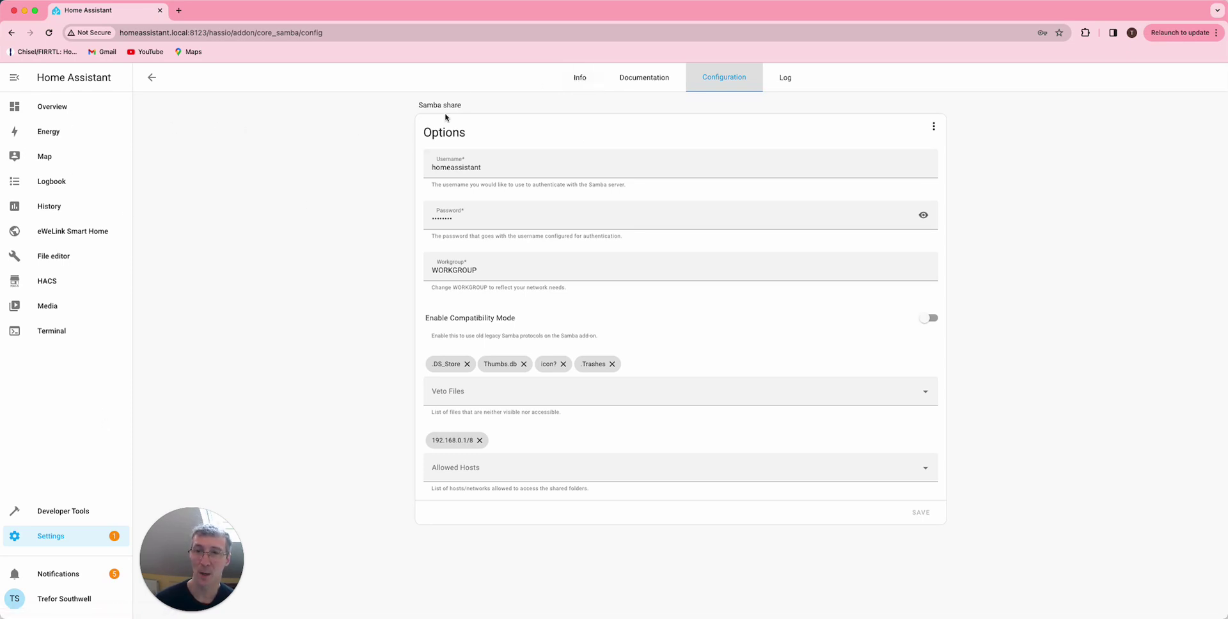
# - Show the AppDaemon log under System > Logs and scroll through its pred_heat ValueError tracebacks
pyautogui.click(48, 536)
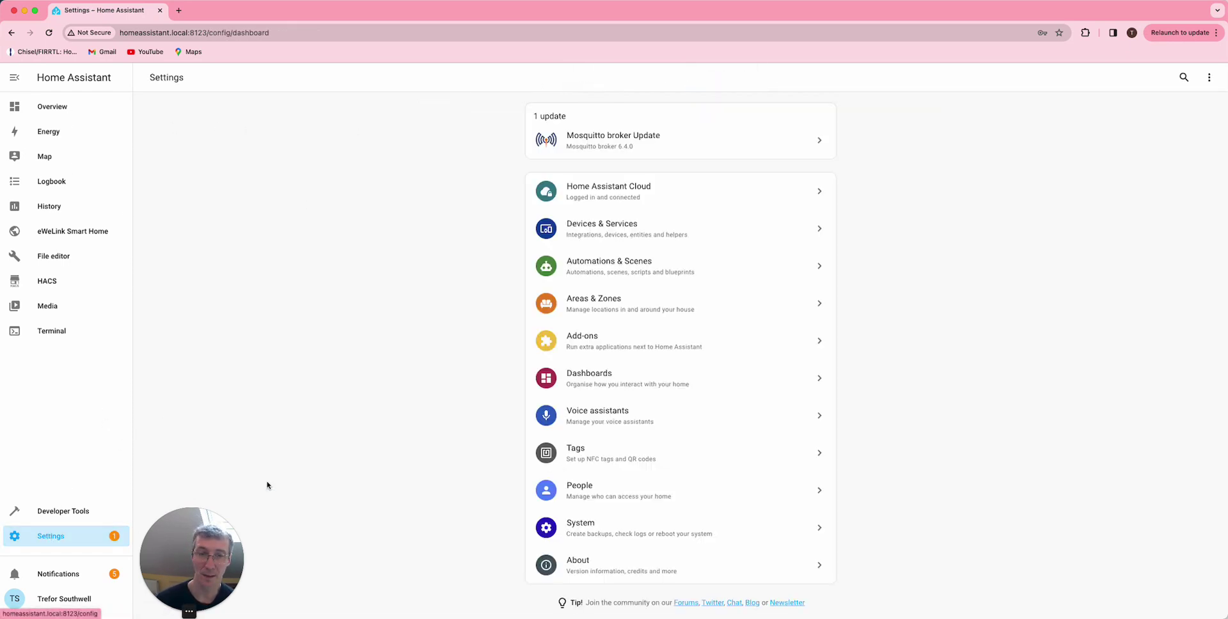
pyautogui.click(640, 521)
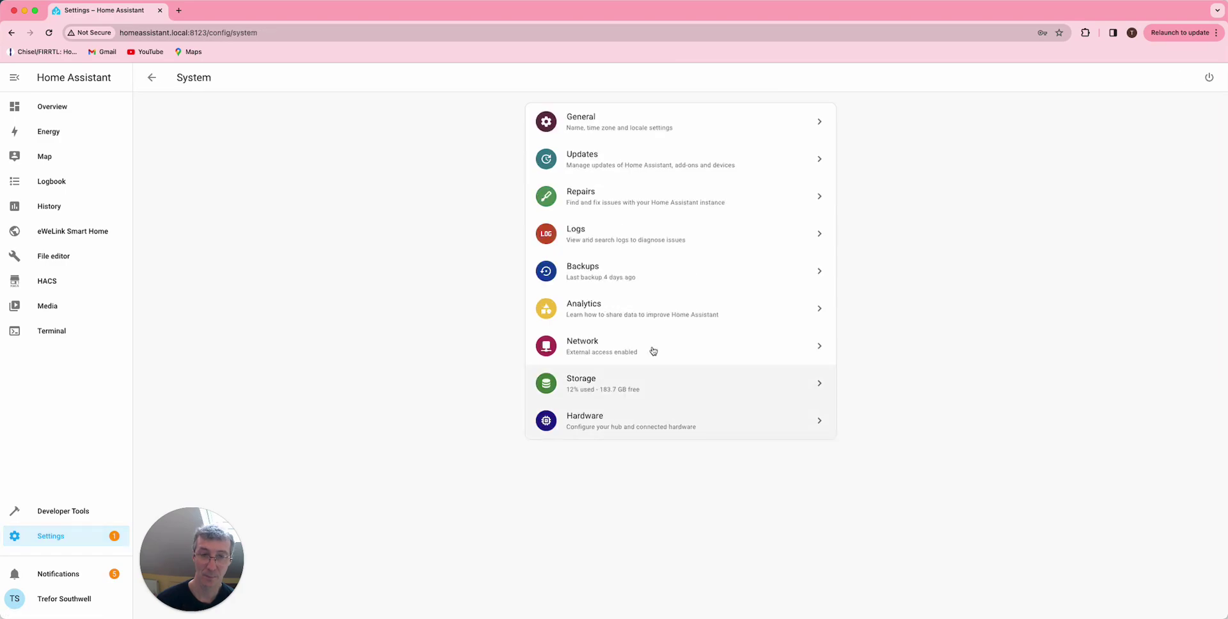
pyautogui.click(620, 238)
pyautogui.click(1191, 79)
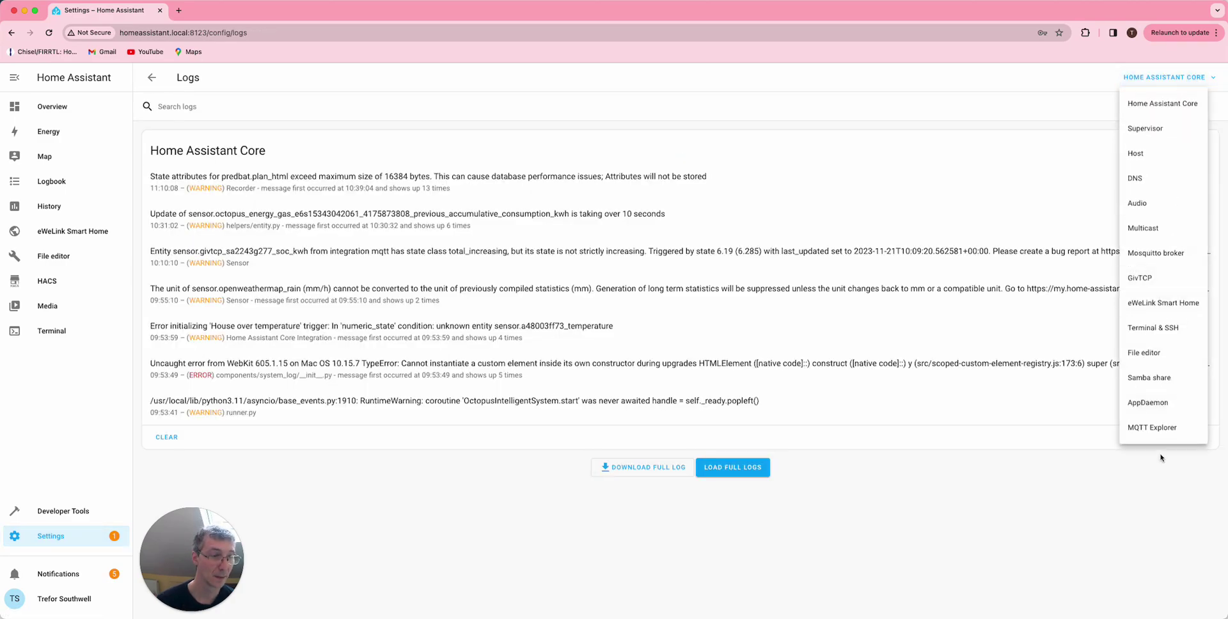
pyautogui.click(1156, 405)
pyautogui.scroll(-5, 533, 357)
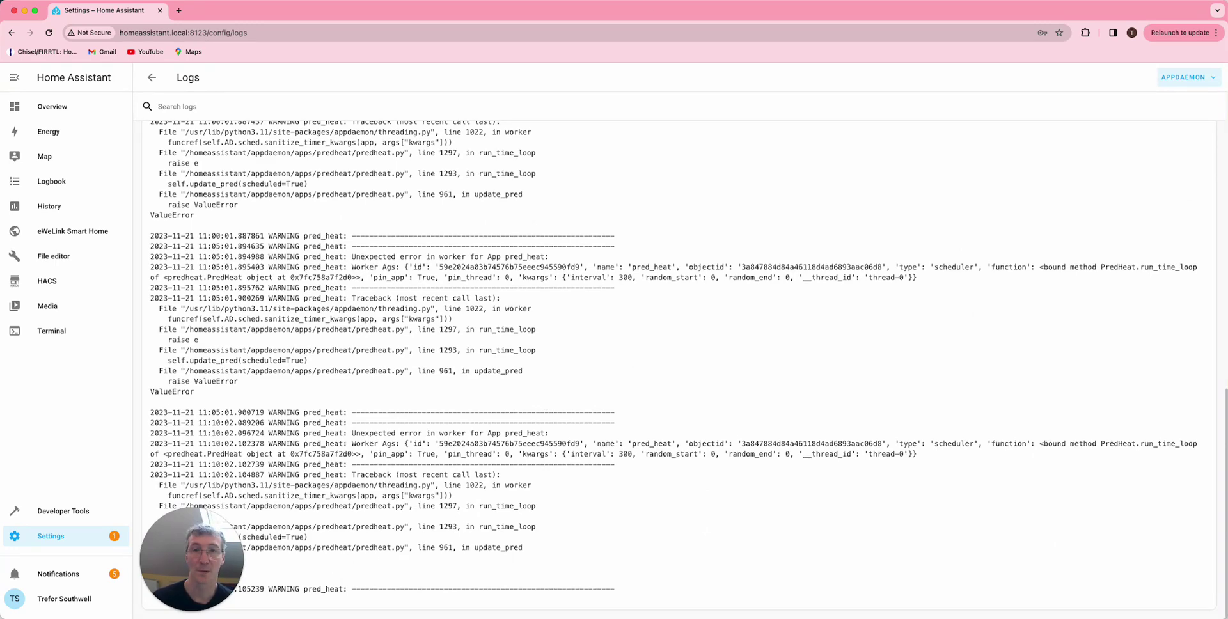
pyautogui.moveTo(603, 13); pyautogui.dragTo(725, 9)
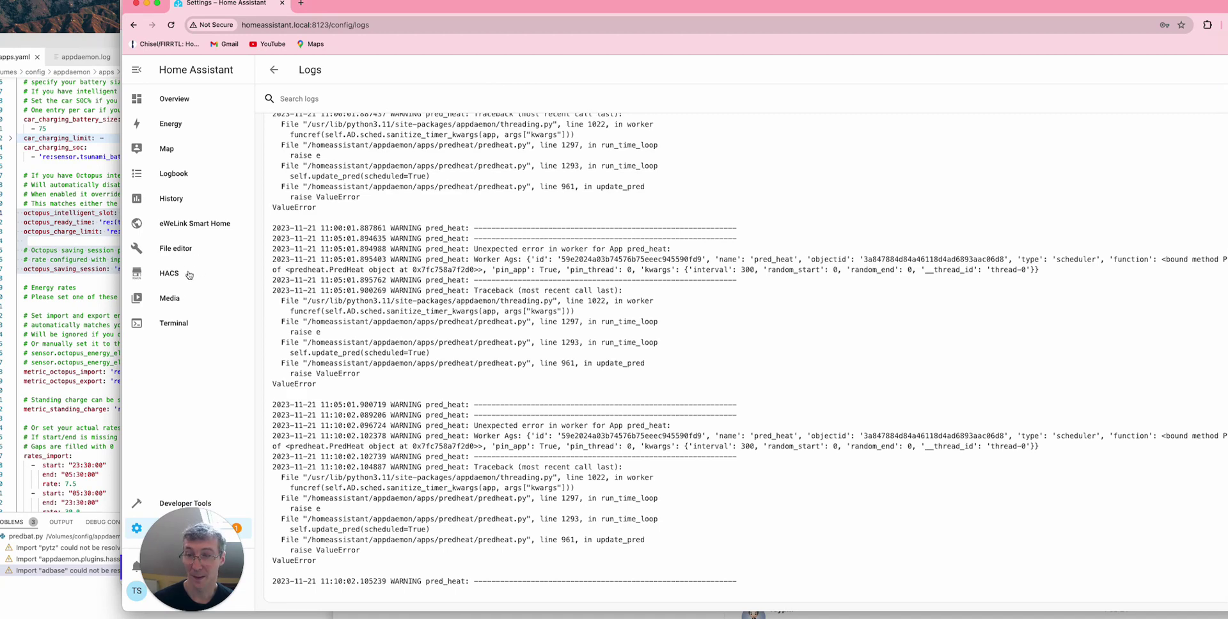
# - Open /homeassistant/appdaemon/appdaemon.log in the File editor and scroll down to its latest pred_bat output
pyautogui.click(172, 252)
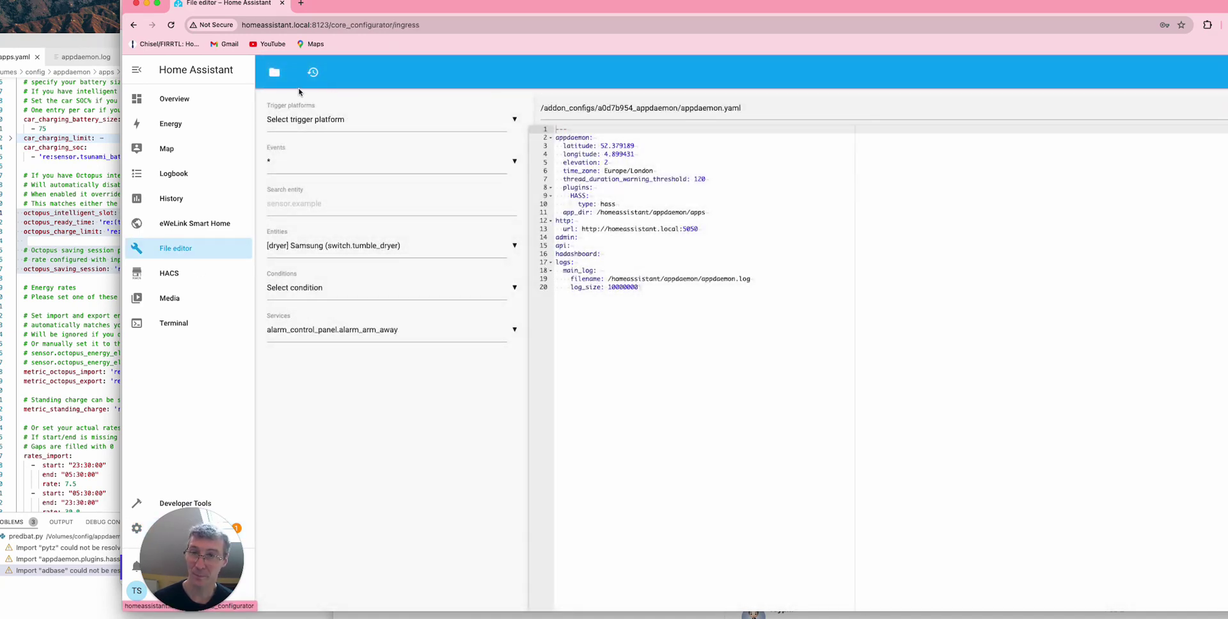
pyautogui.click(274, 71)
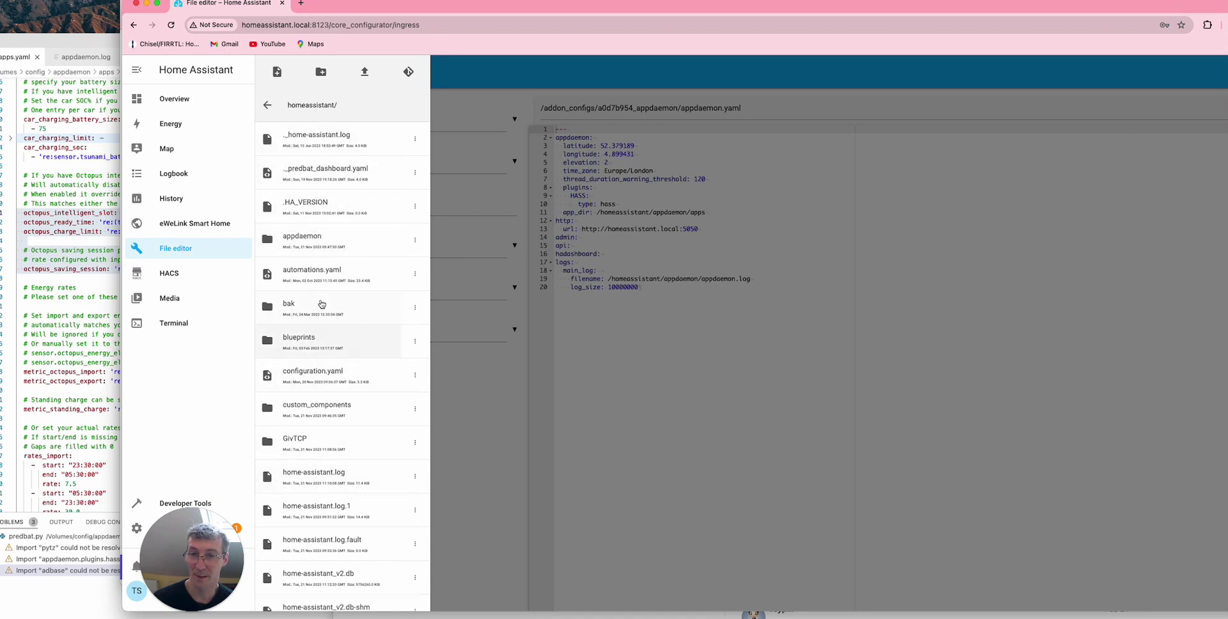
pyautogui.click(322, 233)
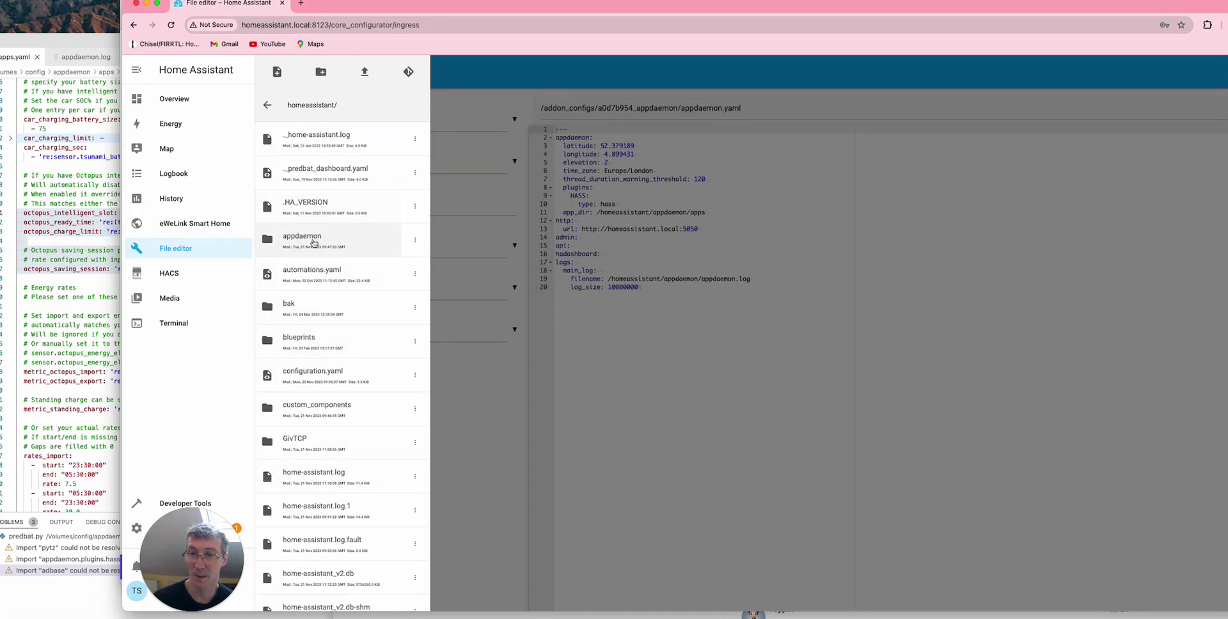
pyautogui.click(334, 137)
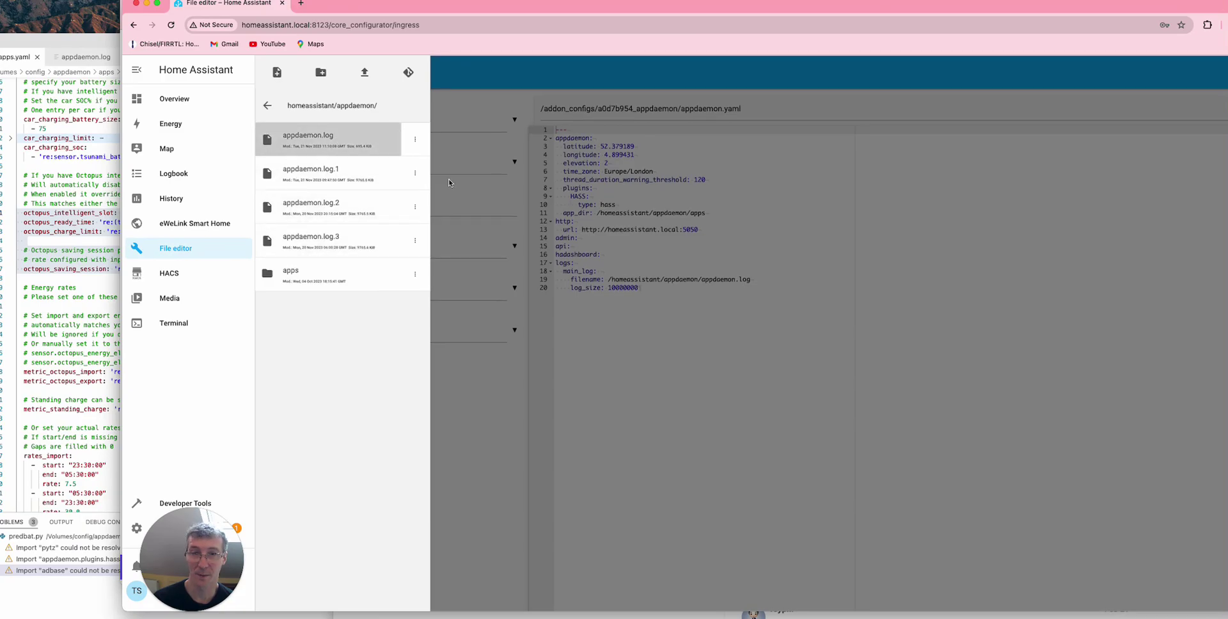
pyautogui.scroll(-10, 784, 238)
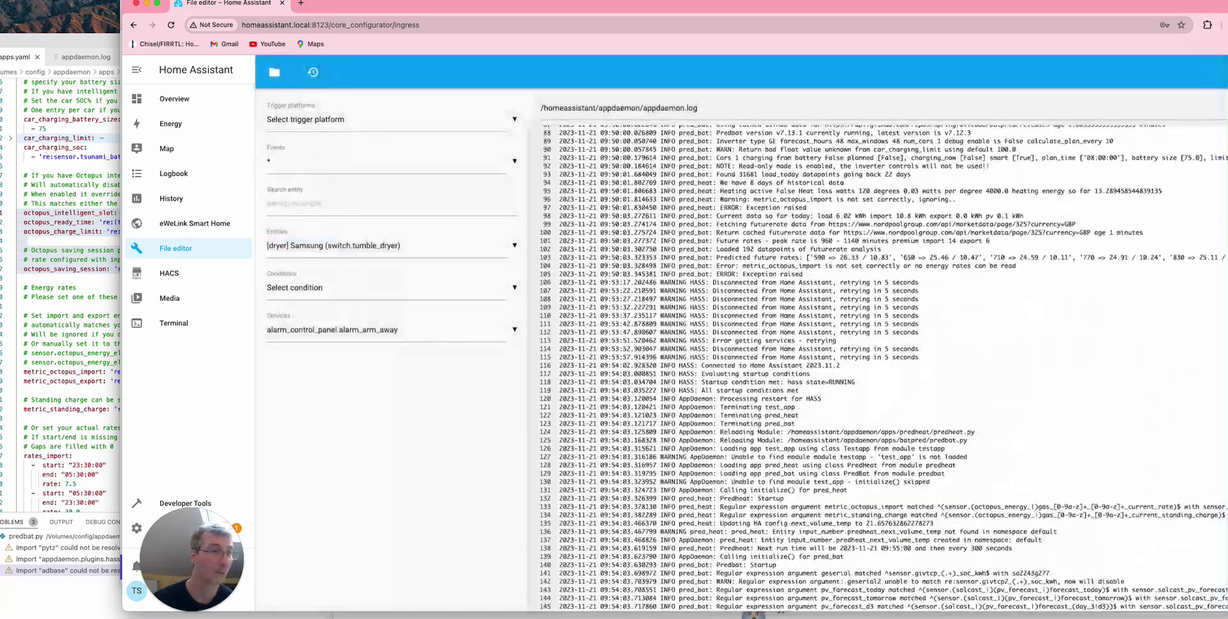
pyautogui.scroll(-20, 883, 365)
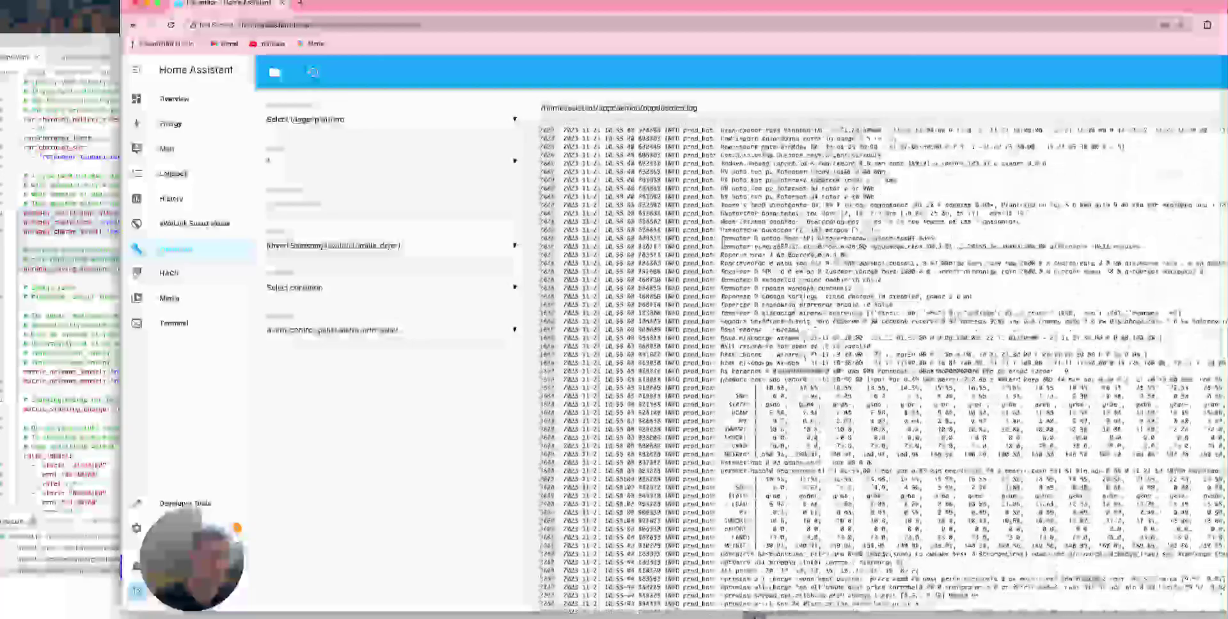
pyautogui.scroll(-10, 754, 614)
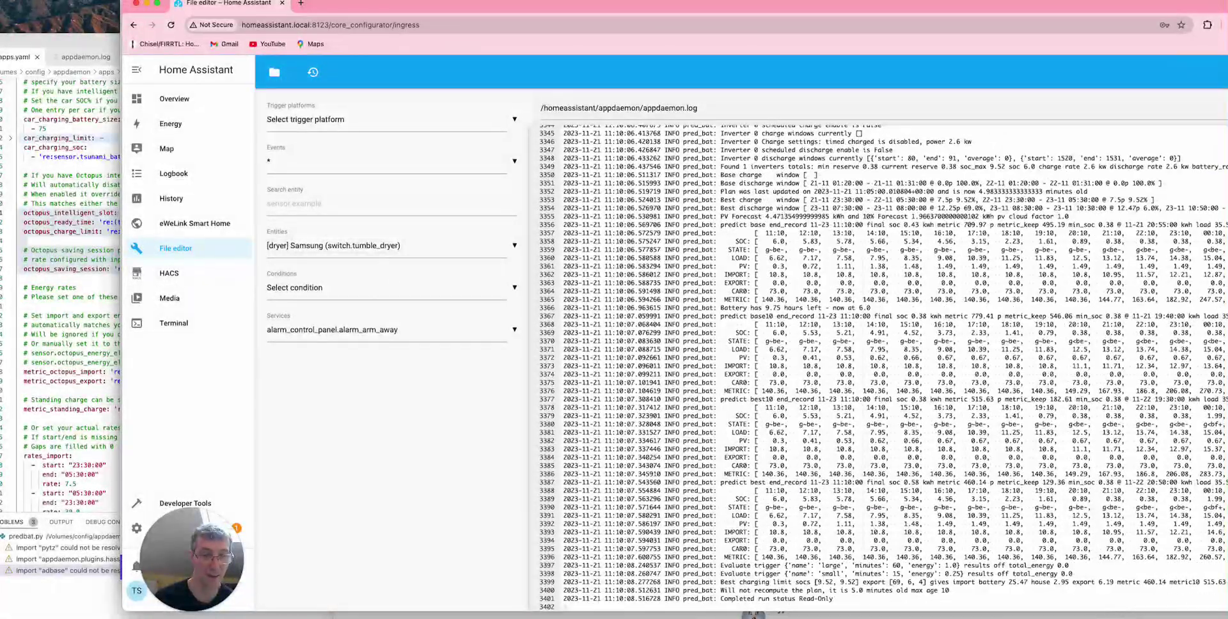